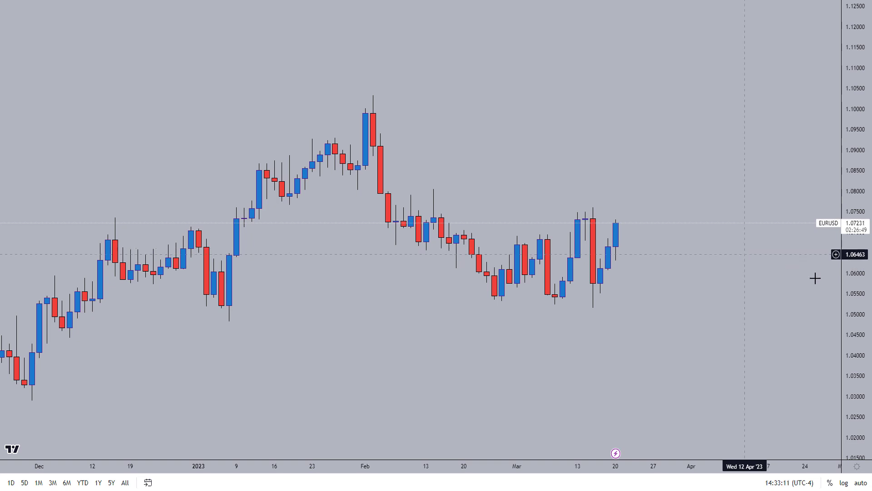
Step: Draw a horizontal line from the mid-December 2022 swing high to the 9 January 2023 candle that breaks above it
{"action": "left_click_drag", "start_coordinate": [858, 298], "coordinate": [857, 275]}
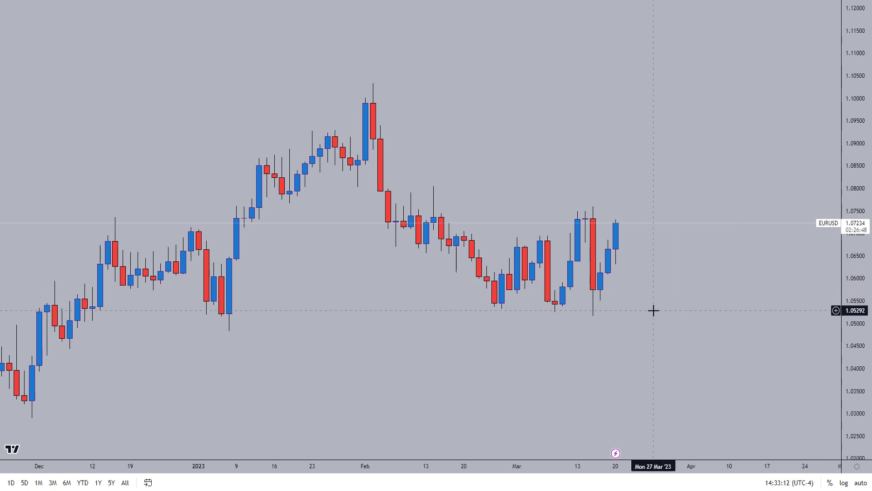
{"action": "left_click_drag", "start_coordinate": [653, 310], "coordinate": [675, 304]}
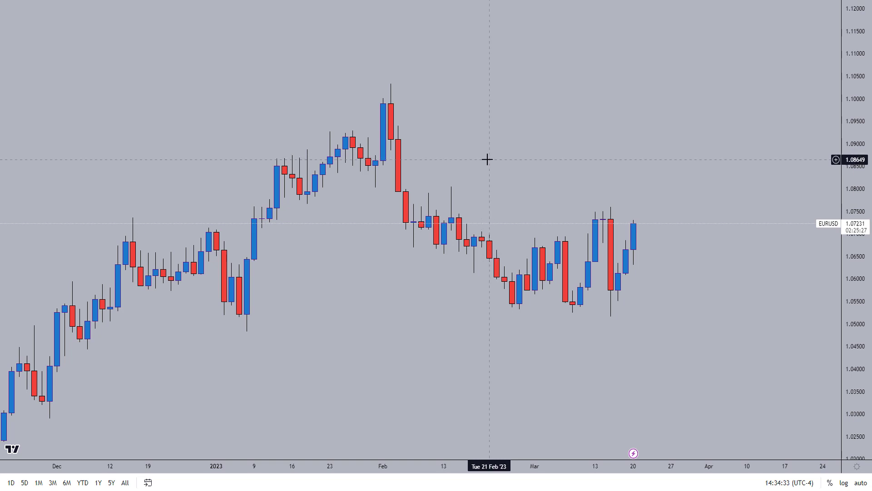
{"action": "left_click_drag", "start_coordinate": [475, 159], "coordinate": [503, 167]}
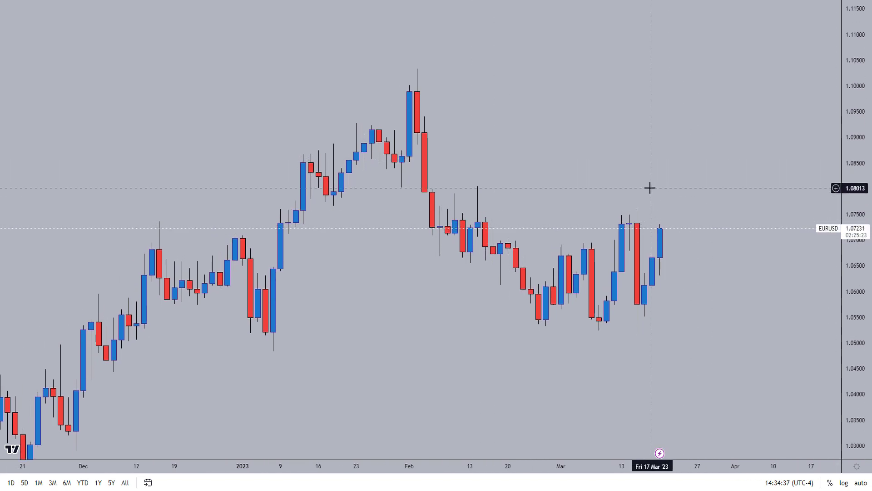
{"action": "left_click_drag", "start_coordinate": [243, 36], "coordinate": [714, 98]}
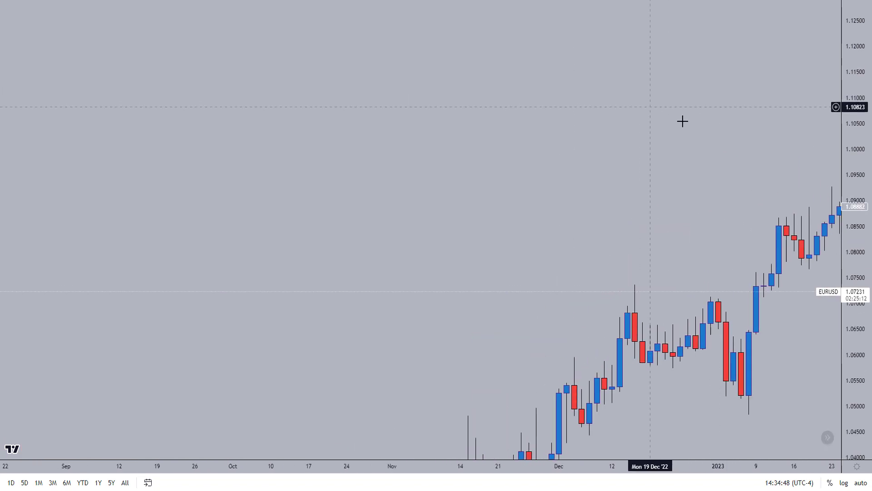
{"action": "scroll", "coordinate": [750, 195], "scroll_direction": "up", "scroll_amount": 1}
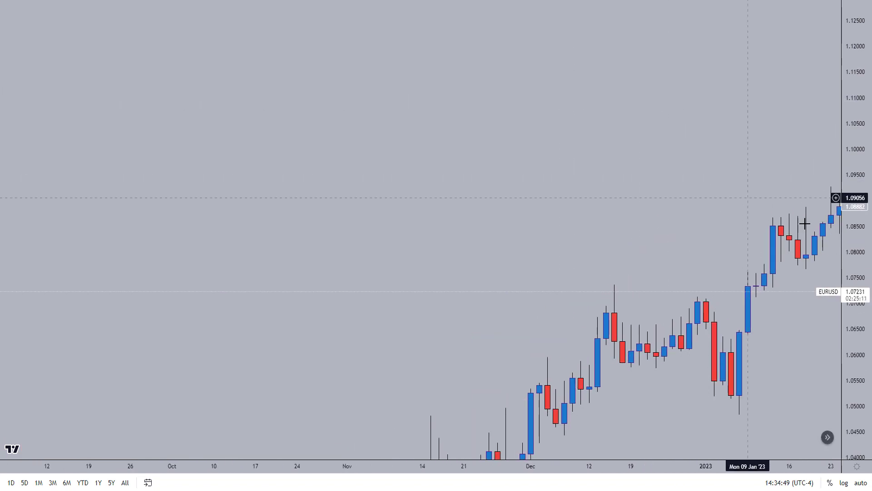
{"action": "left_click_drag", "start_coordinate": [855, 250], "coordinate": [855, 205]}
{"action": "scroll", "coordinate": [644, 180], "scroll_direction": "up", "scroll_amount": 5}
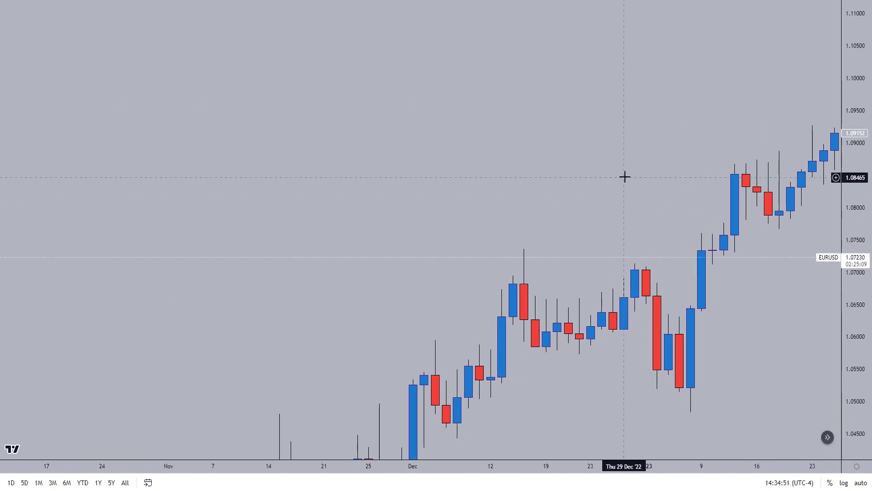
{"action": "left_click_drag", "start_coordinate": [597, 176], "coordinate": [590, 177]}
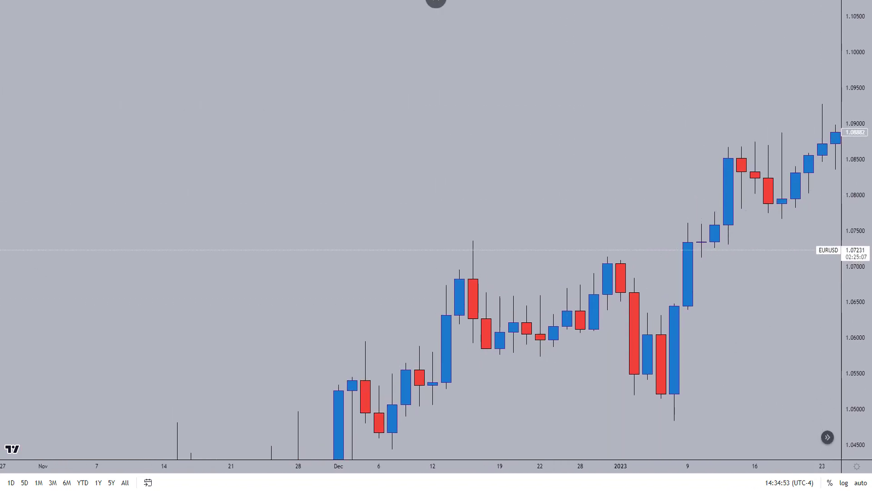
{"action": "left_click", "coordinate": [473, 240]}
{"action": "left_click", "coordinate": [688, 241]}
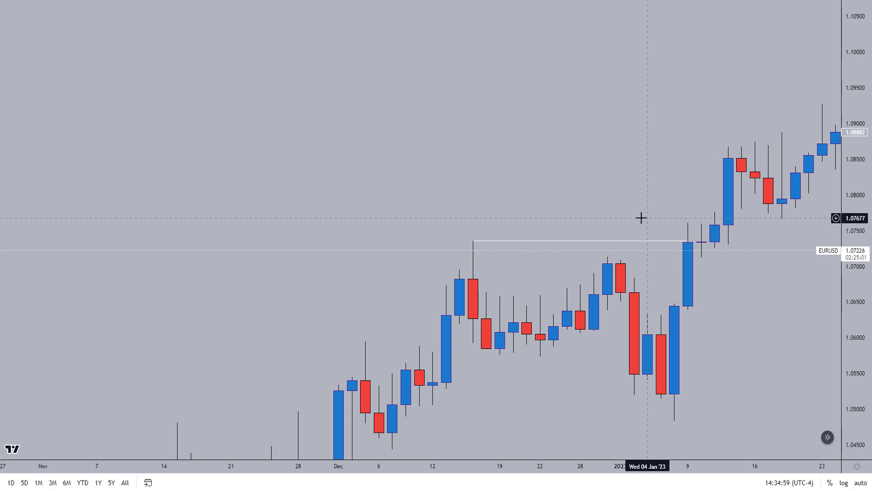
Step: Circle the mid-December swing high with a freehand brush stroke, add a short mark near the mid-March candles, and erase both marks
{"action": "left_click_drag", "start_coordinate": [640, 218], "coordinate": [383, 159]}
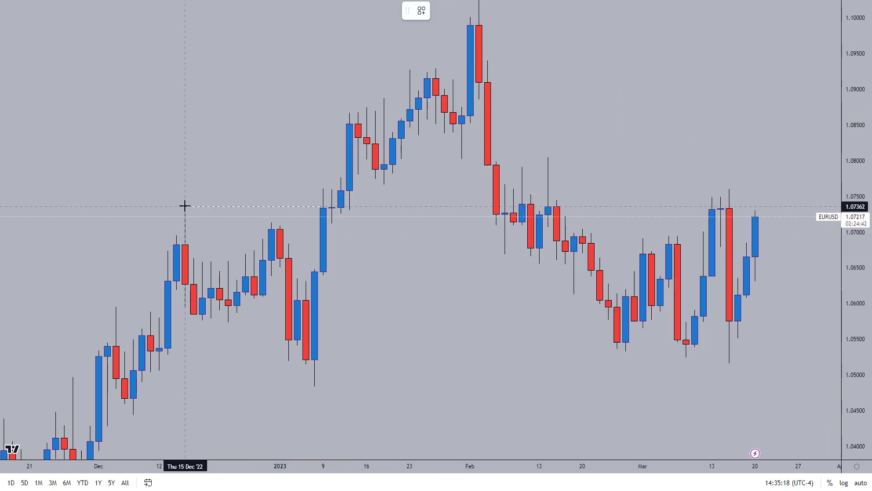
{"action": "mouse_move", "coordinate": [183, 196]}
{"action": "left_mouse_down"}
{"action": "mouse_move", "coordinate": [159, 211]}
{"action": "mouse_move", "coordinate": [159, 202]}
{"action": "left_mouse_up"}
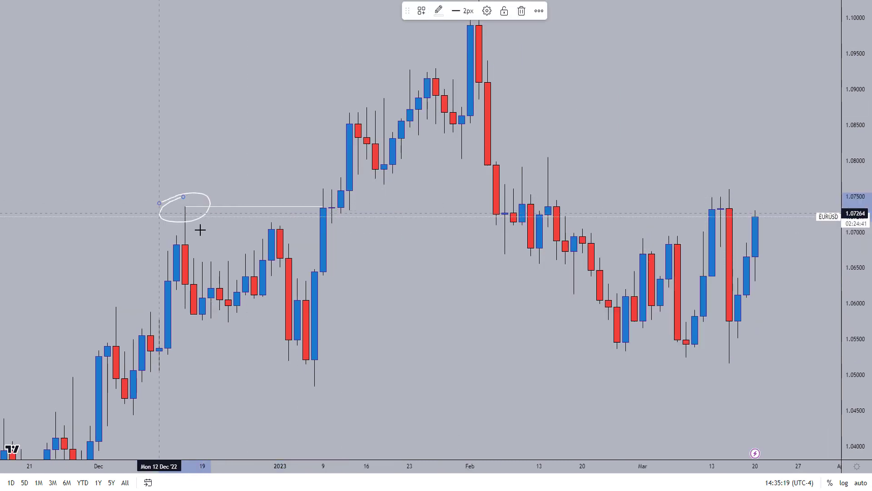
{"action": "key", "text": "Delete"}
{"action": "left_click_drag", "start_coordinate": [718, 345], "coordinate": [709, 348]}
{"action": "key", "text": "Delete"}
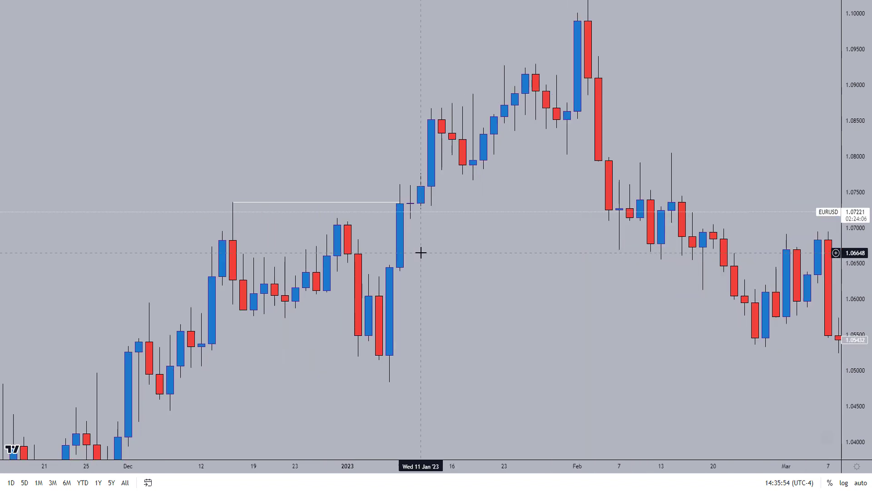
Step: Brush a temporary mark just above the 9 and 10 January candles and remove it
{"action": "scroll", "coordinate": [420, 251], "scroll_direction": "up", "scroll_amount": 2}
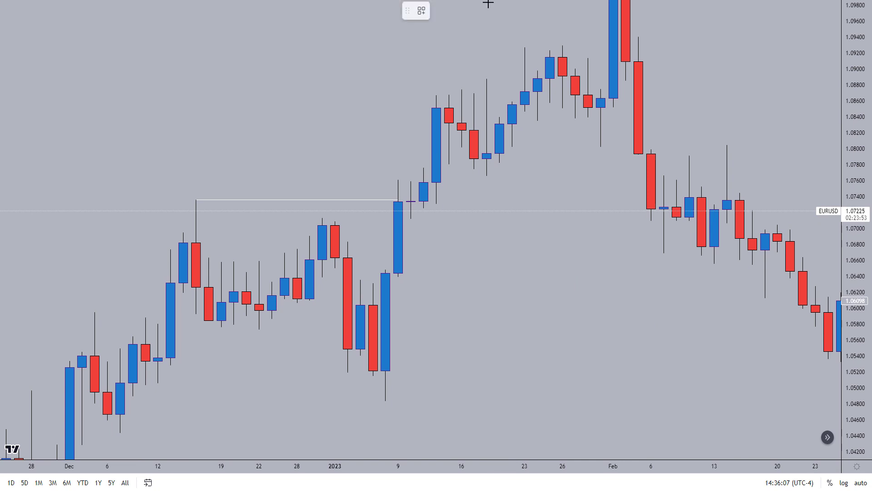
{"action": "mouse_move", "coordinate": [409, 177]}
{"action": "left_mouse_down"}
{"action": "mouse_move", "coordinate": [407, 220]}
{"action": "mouse_move", "coordinate": [414, 180]}
{"action": "mouse_move", "coordinate": [402, 182]}
{"action": "left_mouse_up"}
{"action": "left_click", "coordinate": [521, 11]}
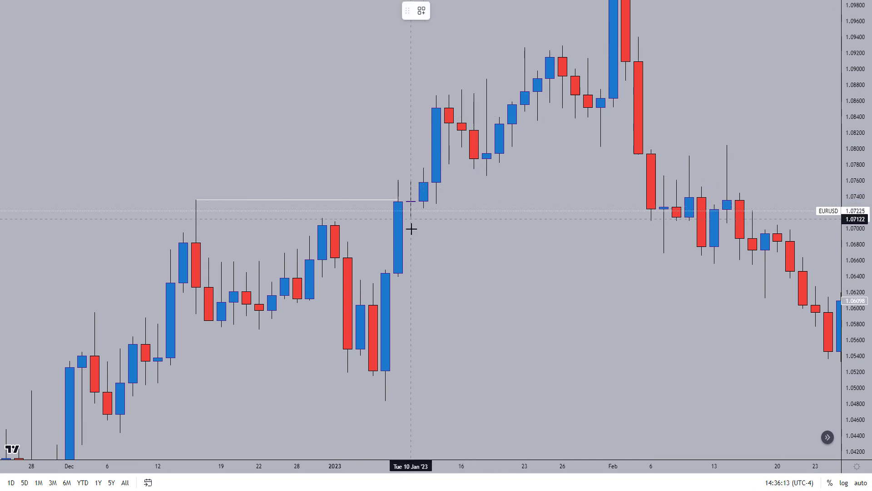
Step: Draw a teal, non-extended rectangle from the 6 January high at 1.06482 to the 10 January low at 1.07122, ending at 13 January
{"action": "mouse_move", "coordinate": [411, 219]}
{"action": "left_mouse_down"}
{"action": "mouse_move", "coordinate": [386, 250]}
{"action": "mouse_move", "coordinate": [385, 269]}
{"action": "left_mouse_up"}
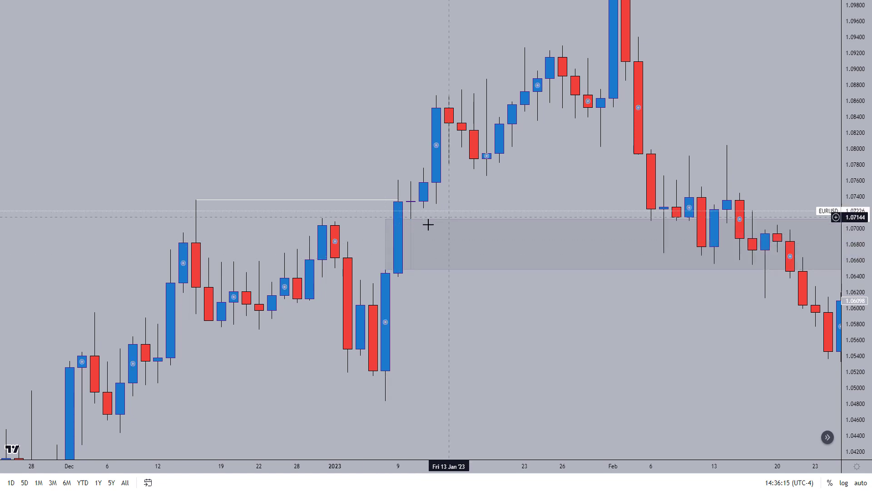
{"action": "double_click", "coordinate": [386, 228]}
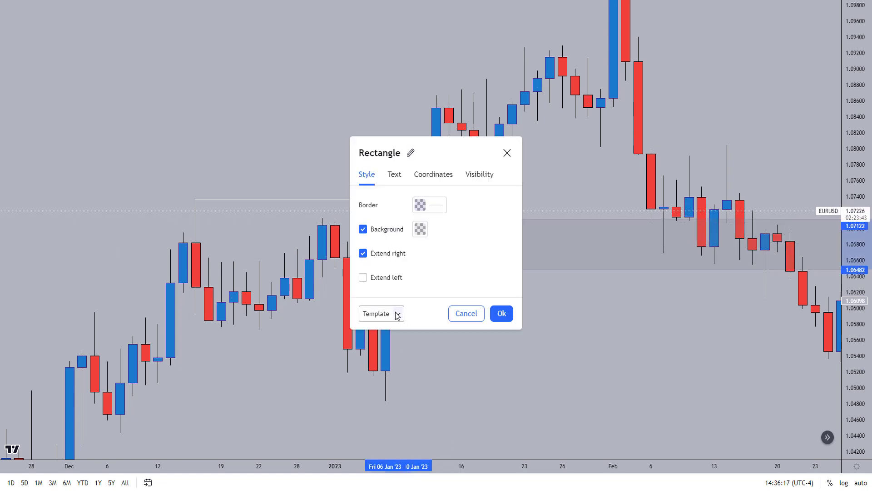
{"action": "left_click_drag", "start_coordinate": [410, 244], "coordinate": [470, 244]}
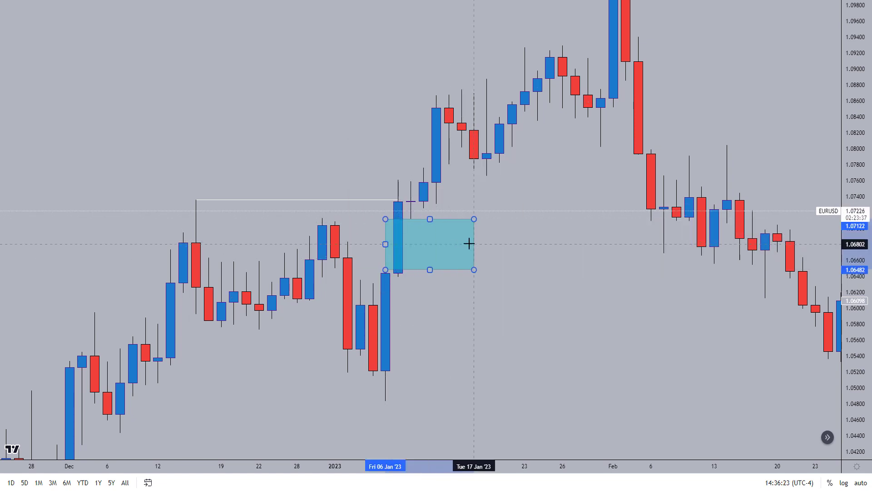
{"action": "left_click", "coordinate": [486, 168]}
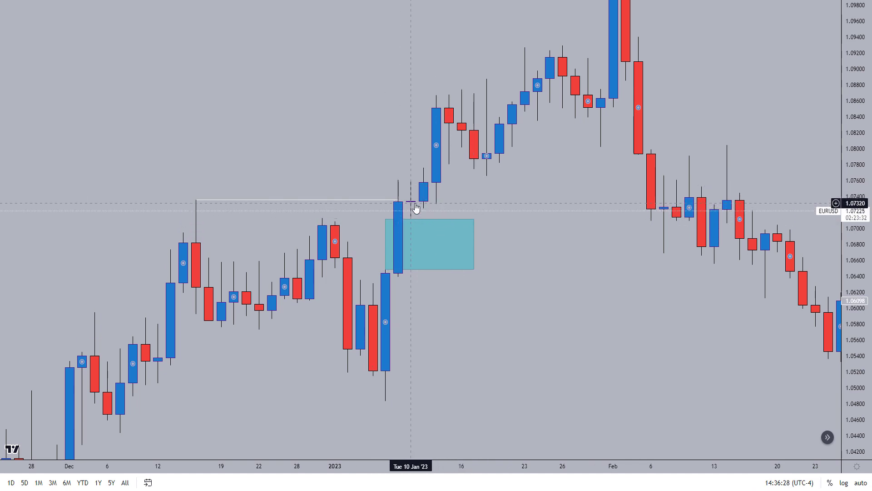
{"action": "left_click_drag", "start_coordinate": [475, 244], "coordinate": [449, 246]}
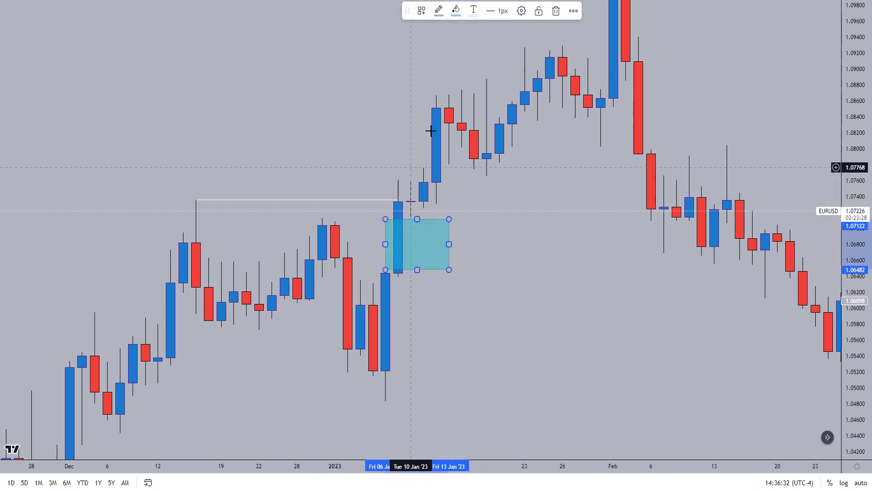
{"action": "left_click", "coordinate": [500, 231]}
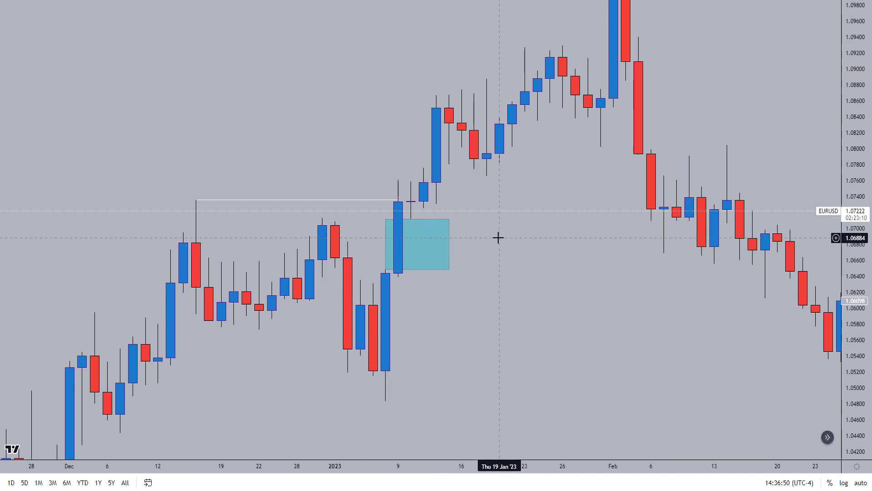
Step: Mark the 12 January candle's open, low and close with freehand brush strokes and erase the marks
{"action": "left_click_drag", "start_coordinate": [499, 236], "coordinate": [461, 255]}
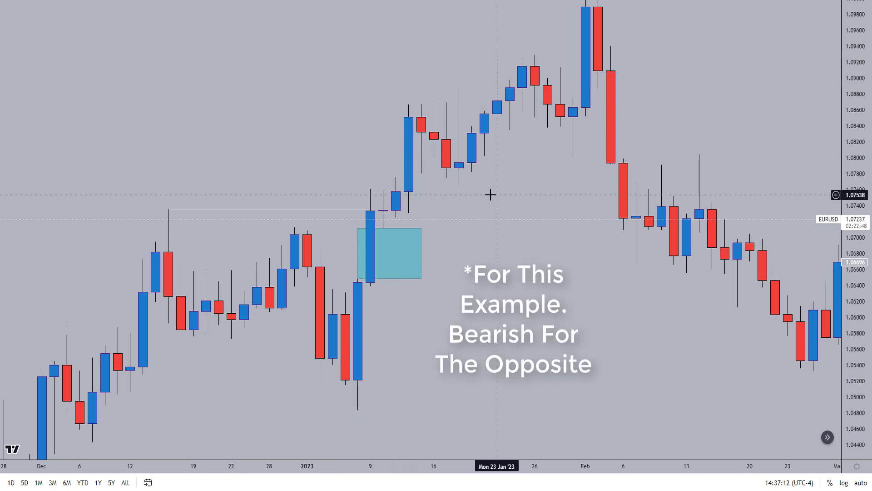
{"action": "scroll", "coordinate": [430, 218], "scroll_direction": "up", "scroll_amount": 3}
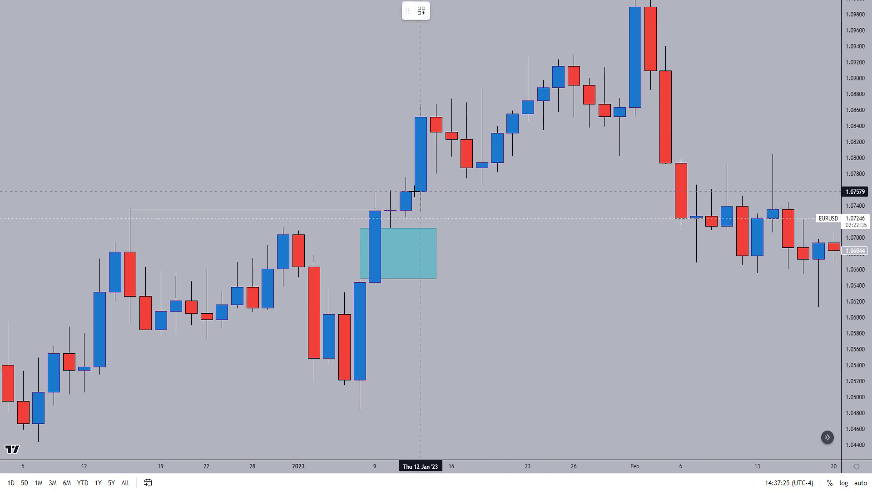
{"action": "left_click", "coordinate": [421, 191]}
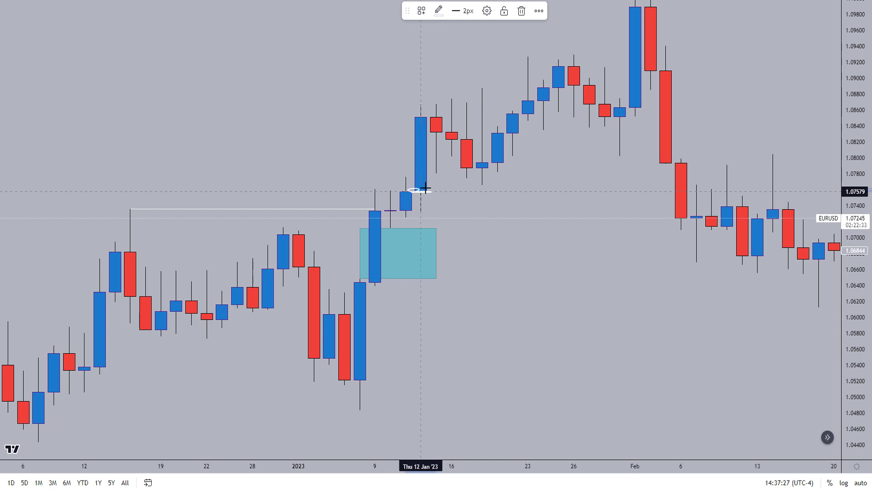
{"action": "key", "text": "Delete"}
{"action": "mouse_move", "coordinate": [428, 194]}
{"action": "left_mouse_down"}
{"action": "mouse_move", "coordinate": [426, 211]}
{"action": "mouse_move", "coordinate": [421, 104]}
{"action": "left_mouse_up"}
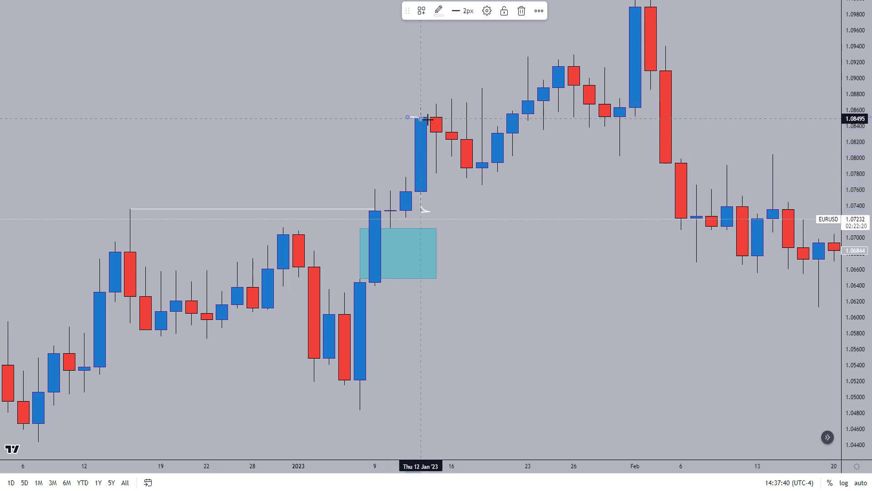
{"action": "key", "text": "Delete"}
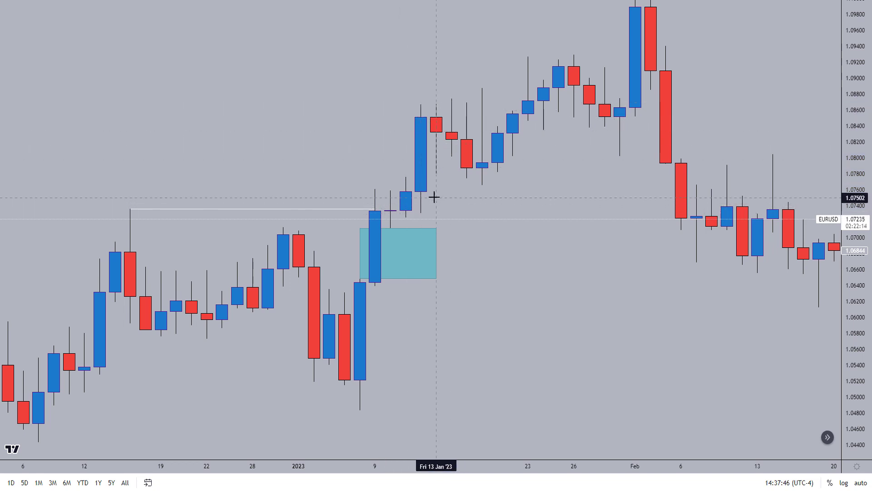
Step: Circle the lower wick of the 12 January candle with the brush, add a small mark at its open, and erase the strokes
{"action": "mouse_move", "coordinate": [434, 197]}
{"action": "left_mouse_down"}
{"action": "mouse_move", "coordinate": [421, 195]}
{"action": "mouse_move", "coordinate": [414, 208]}
{"action": "left_mouse_up"}
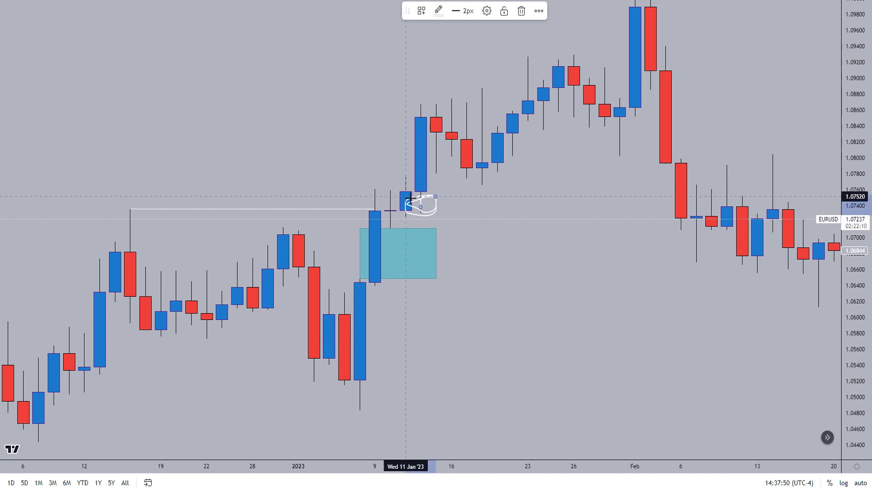
{"action": "key", "text": "Delete"}
{"action": "left_click_drag", "start_coordinate": [422, 192], "coordinate": [423, 191]}
{"action": "key", "text": "Delete"}
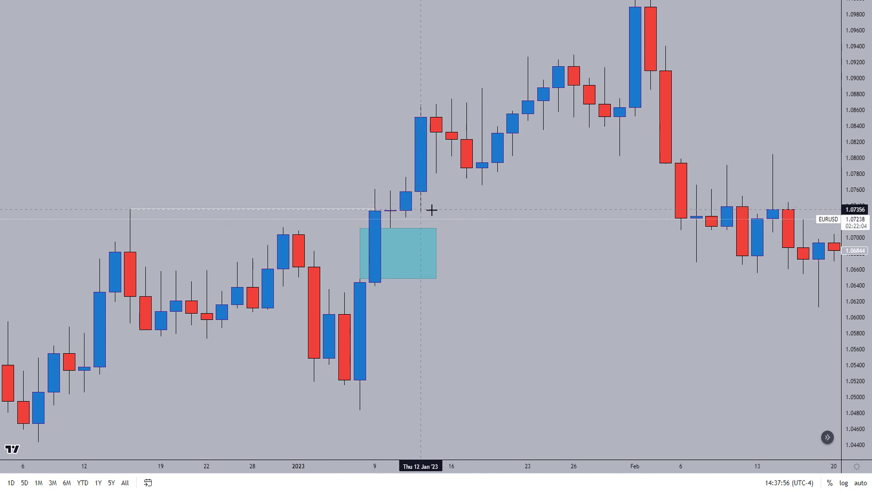
{"action": "key", "text": "ctrl+z"}
{"action": "key", "text": "Delete"}
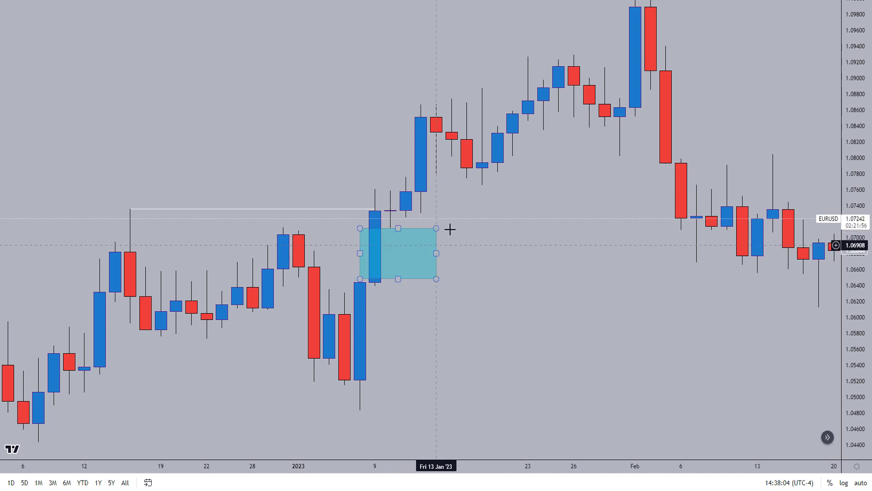
Step: Draw a horizontal line at 1.08743 from the 16 January high to the 18 January candle
{"action": "left_click_drag", "start_coordinate": [438, 224], "coordinate": [337, 274]}
{"action": "left_click_drag", "start_coordinate": [350, 229], "coordinate": [365, 227]}
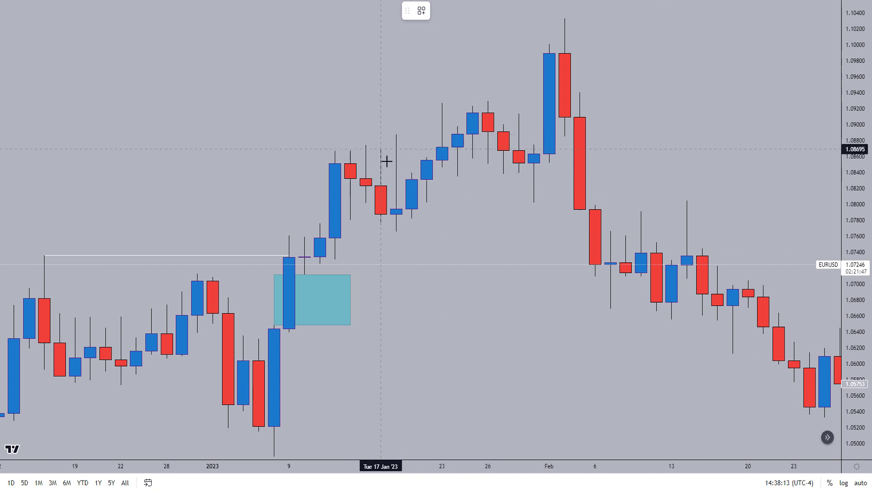
{"action": "left_click", "coordinate": [366, 145]}
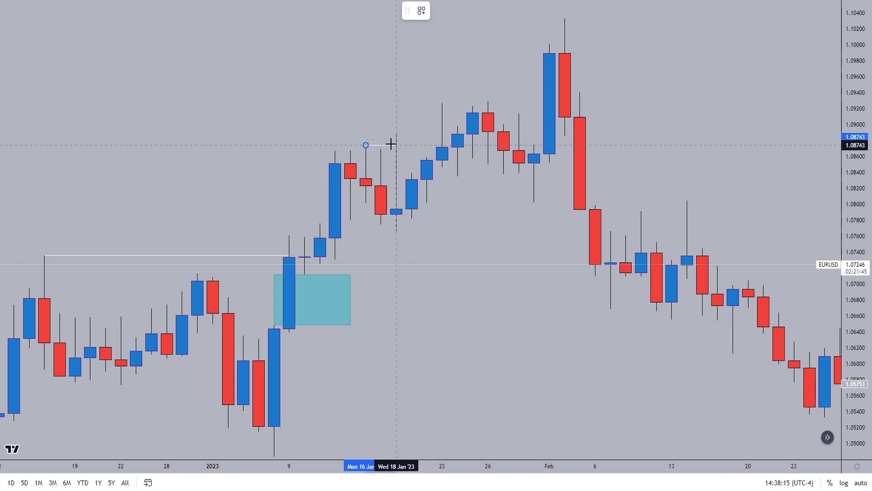
{"action": "left_click", "coordinate": [396, 145]}
Step: Draw a horizontal line from the 18 January high to the 23 January candle and delete the line at the 16 January high
{"action": "mouse_move", "coordinate": [385, 150]}
{"action": "left_mouse_down"}
{"action": "mouse_move", "coordinate": [396, 138]}
{"action": "mouse_move", "coordinate": [442, 134]}
{"action": "left_mouse_up"}
{"action": "left_click", "coordinate": [381, 138]}
{"action": "left_click", "coordinate": [381, 145]}
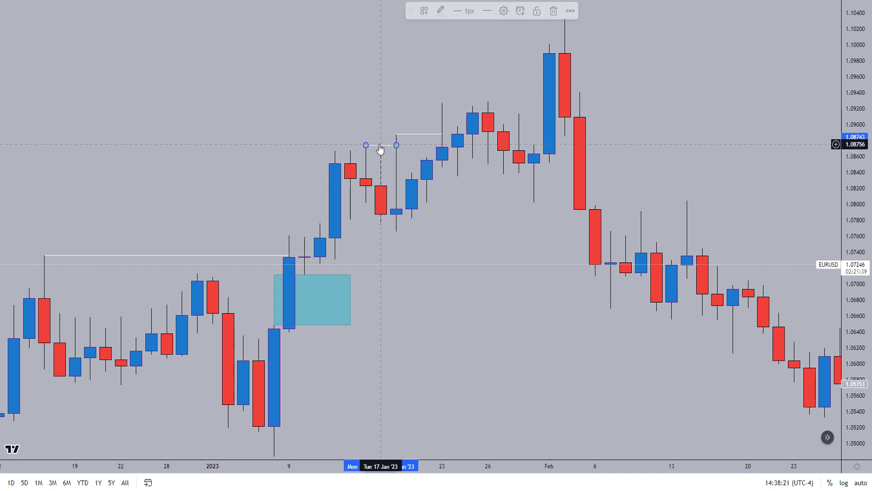
{"action": "key", "text": "Delete"}
Step: Draw a green-and-red shaded range from the 18 January low at 1.07662 up to the 26 January high
{"action": "left_click_drag", "start_coordinate": [422, 90], "coordinate": [399, 244]}
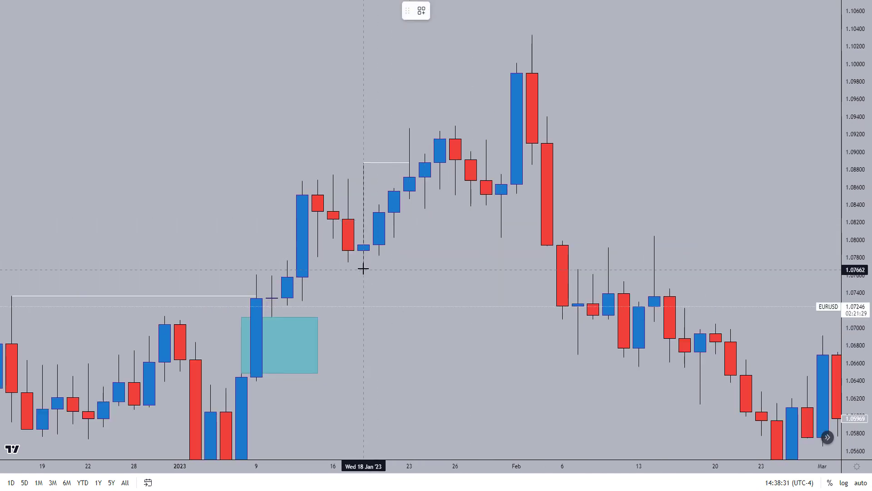
{"action": "left_click", "coordinate": [364, 268]}
{"action": "left_click", "coordinate": [459, 123]}
{"action": "left_click", "coordinate": [523, 265]}
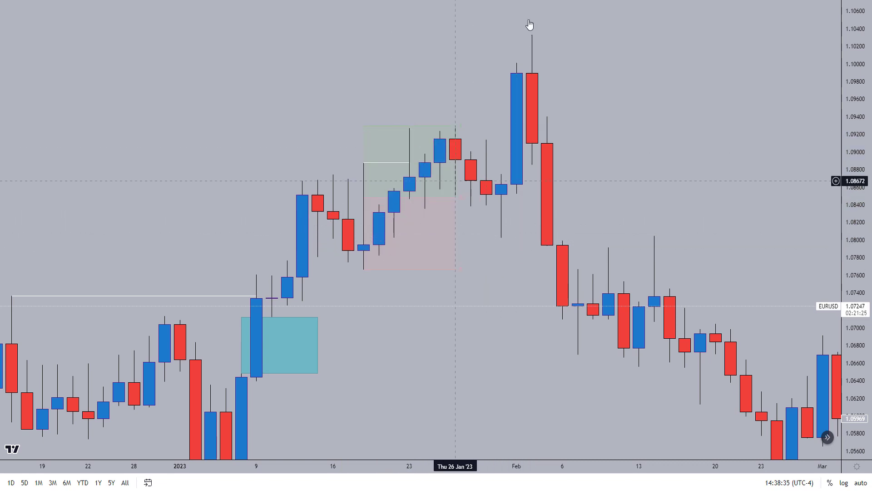
Step: Circle the candles in the red lower half of the shaded range with the brush and erase the circle
{"action": "mouse_move", "coordinate": [409, 262]}
{"action": "left_mouse_down"}
{"action": "mouse_move", "coordinate": [366, 283]}
{"action": "mouse_move", "coordinate": [407, 196]}
{"action": "left_mouse_up"}
{"action": "left_click_drag", "start_coordinate": [426, 240], "coordinate": [414, 200]}
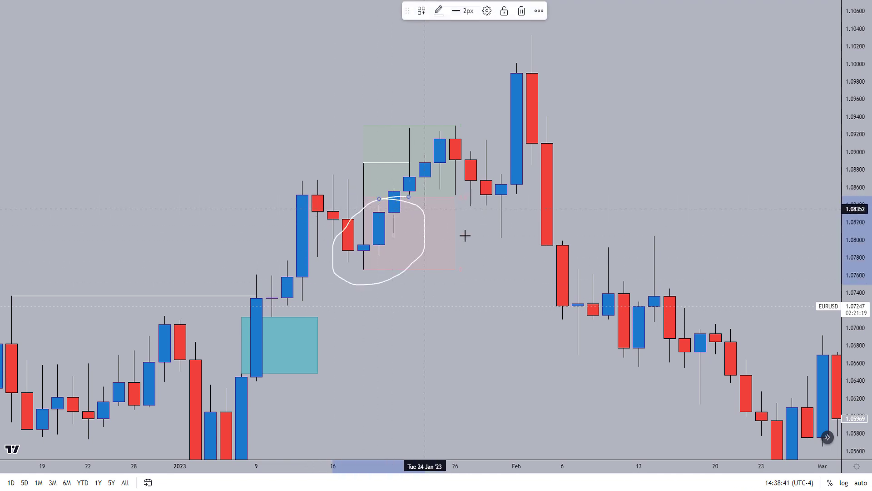
{"action": "key", "text": "Delete"}
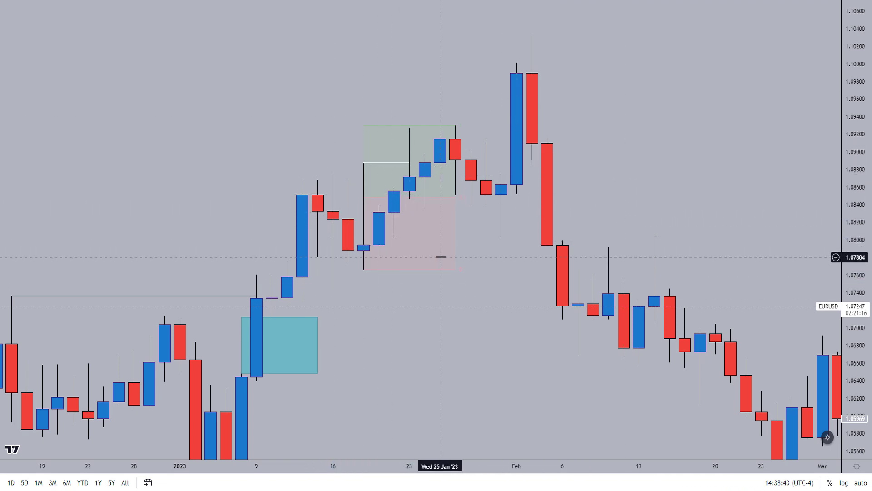
Step: Delete the green-and-red shaded range spanning 18 to 26 January
{"action": "left_click", "coordinate": [454, 269]}
{"action": "key", "text": "Delete"}
{"action": "left_click_drag", "start_coordinate": [486, 249], "coordinate": [426, 278]}
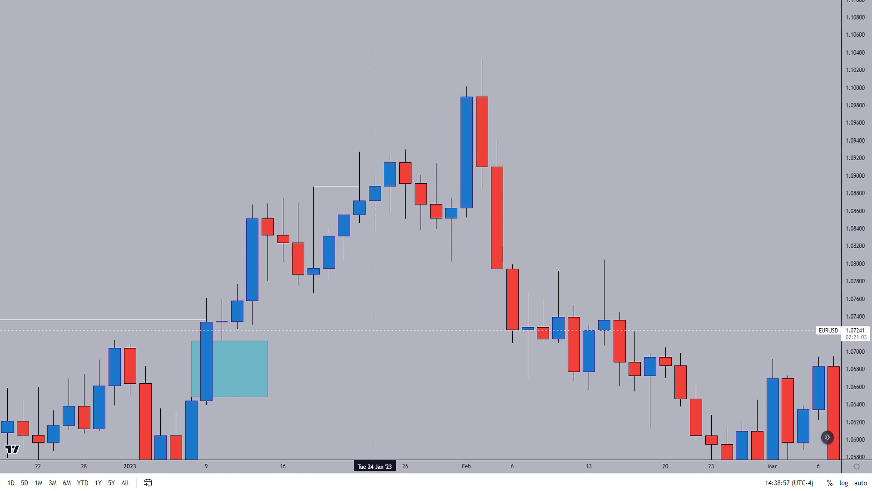
Step: Draw a horizontal line from the 26 January high to the 1 February candle
{"action": "left_click", "coordinate": [375, 1]}
{"action": "left_click", "coordinate": [405, 150]}
{"action": "left_click", "coordinate": [459, 156]}
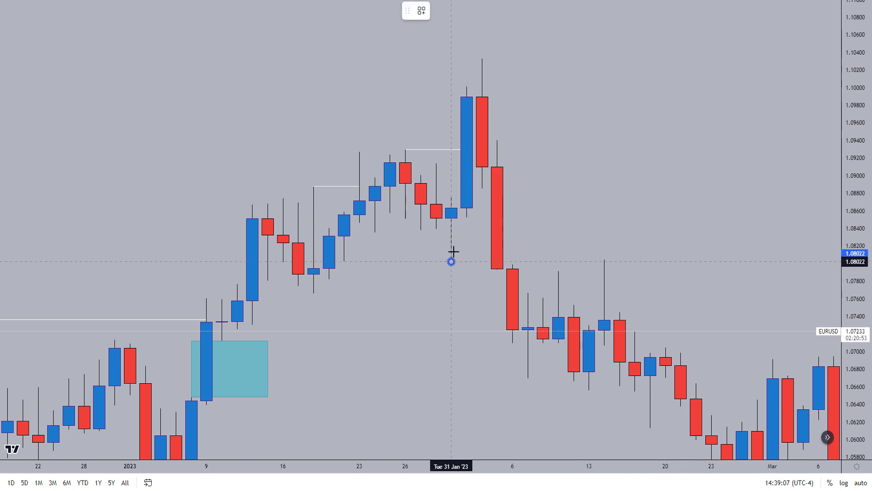
Step: Draw a green-and-red shaded range from the 31 January low at 1.08022 up to the 2 February high and delete it
{"action": "left_click", "coordinate": [484, 59]}
{"action": "left_click", "coordinate": [511, 92]}
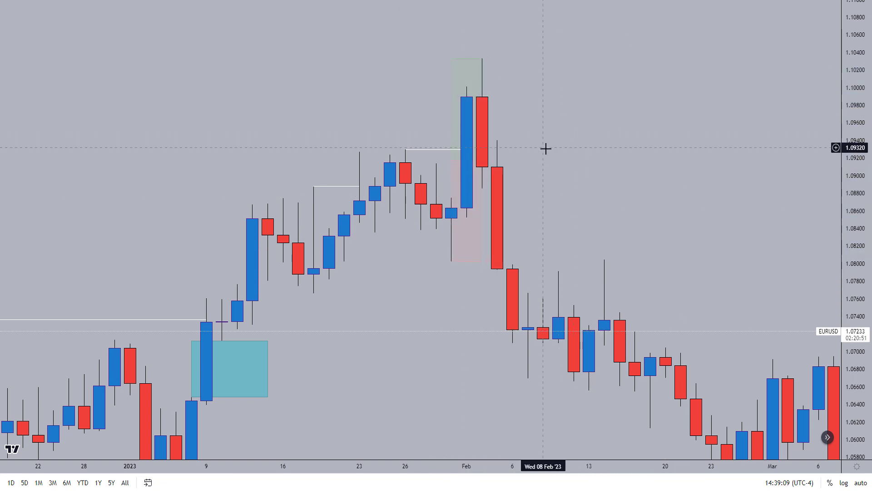
{"action": "left_click", "coordinate": [482, 262]}
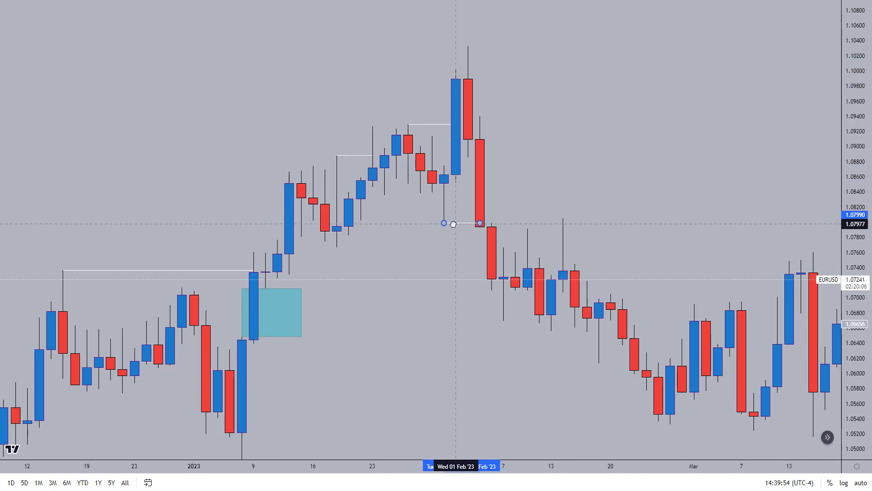
Step: Draw horizontal lines from the 31 January low to the 3 February candle and from the 18 January low to the 6 February candle
{"action": "left_click", "coordinate": [539, 191]}
{"action": "key", "text": "alt+t"}
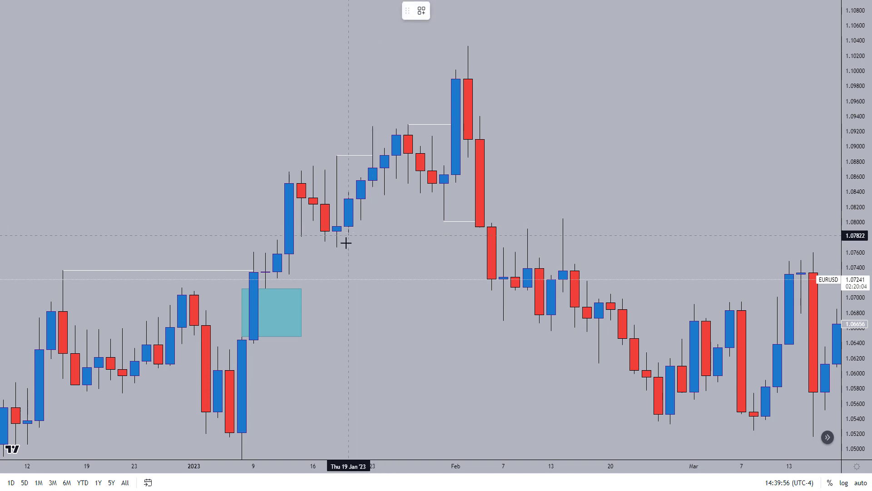
{"action": "left_click", "coordinate": [338, 246]}
{"action": "left_click", "coordinate": [491, 248]}
{"action": "left_click", "coordinate": [562, 221]}
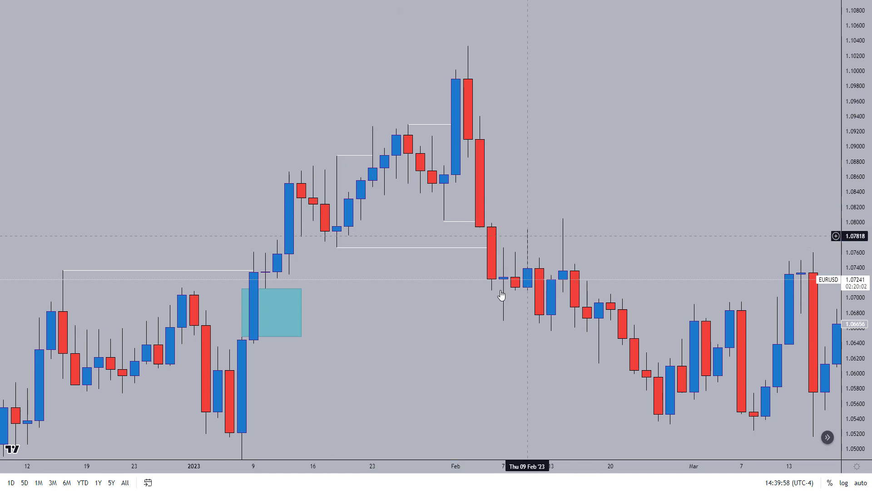
Step: Draw a green-and-red shaded range from the 6 January low at 1.04833 up to the 2 February high
{"action": "scroll", "coordinate": [474, 345], "scroll_direction": "down", "scroll_amount": 5}
{"action": "left_click_drag", "start_coordinate": [536, 354], "coordinate": [441, 317]}
{"action": "left_click_drag", "start_coordinate": [854, 141], "coordinate": [854, 231]}
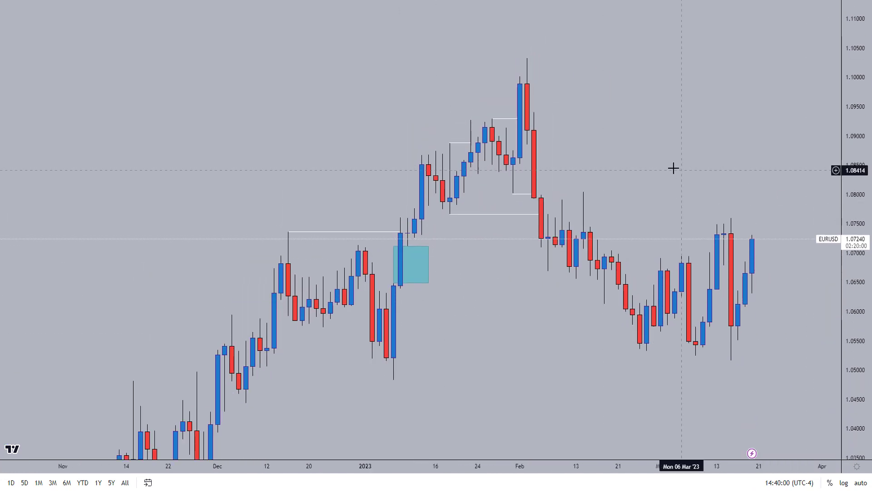
{"action": "left_click_drag", "start_coordinate": [668, 170], "coordinate": [642, 189]}
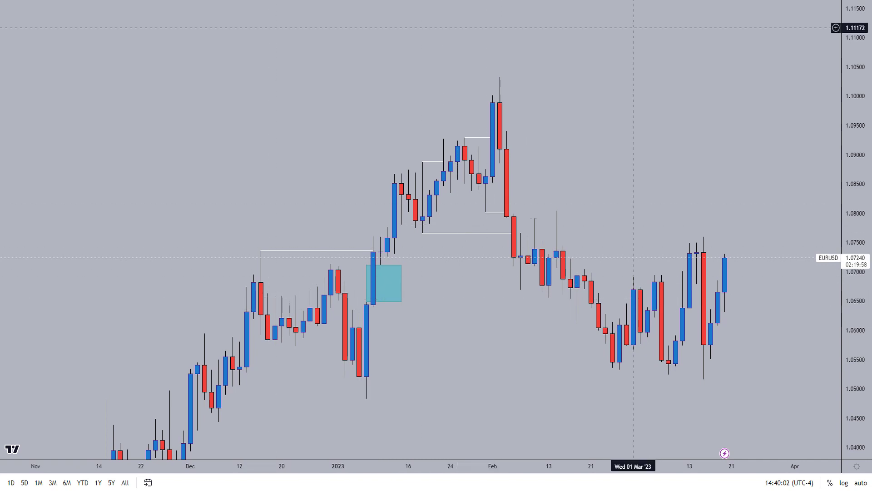
{"action": "mouse_move", "coordinate": [437, 6]}
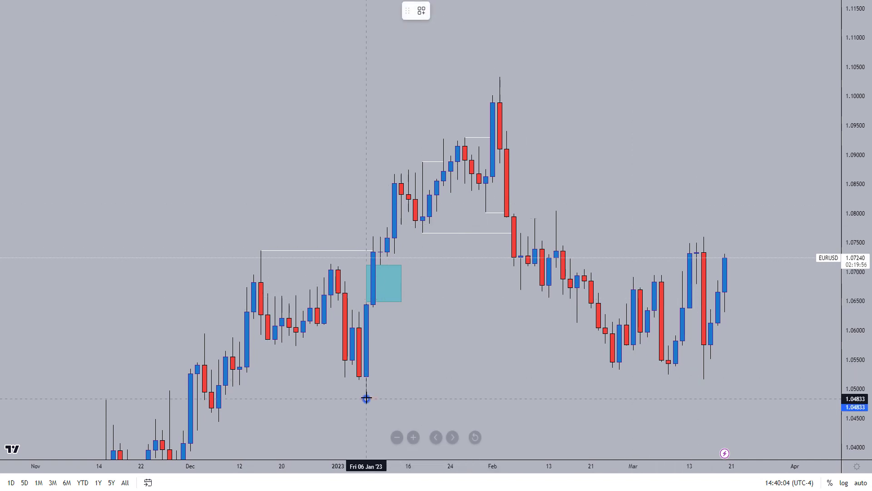
{"action": "left_click_drag", "start_coordinate": [367, 398], "coordinate": [500, 78]}
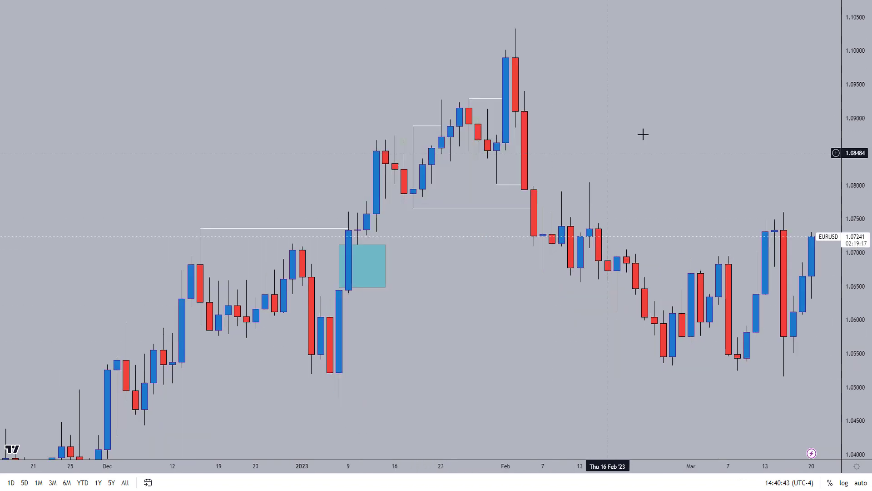
Step: Redraw the green-and-red range from the 6 January low to the 2 February high at 1.10330 and delete it
{"action": "left_click_drag", "start_coordinate": [643, 134], "coordinate": [614, 142]}
{"action": "left_click", "coordinate": [622, 1]}
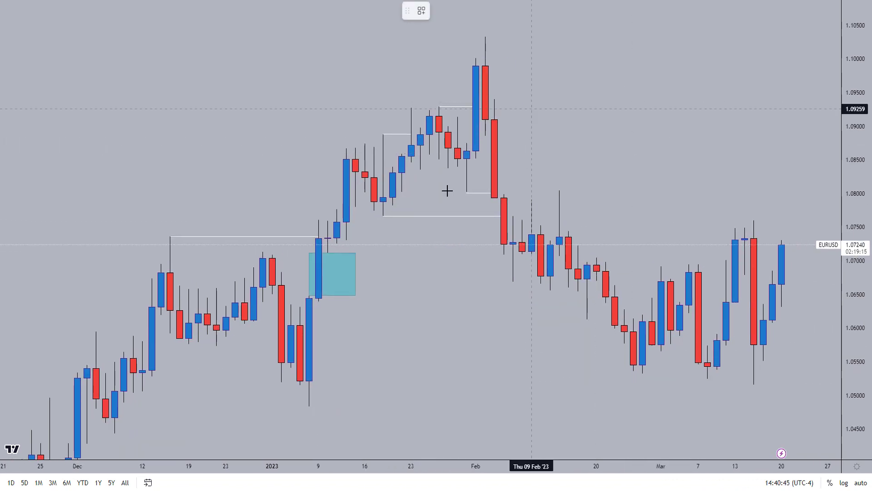
{"action": "mouse_move", "coordinate": [307, 406]}
{"action": "left_mouse_down"}
{"action": "mouse_move", "coordinate": [448, 88]}
{"action": "mouse_move", "coordinate": [484, 35]}
{"action": "left_mouse_up"}
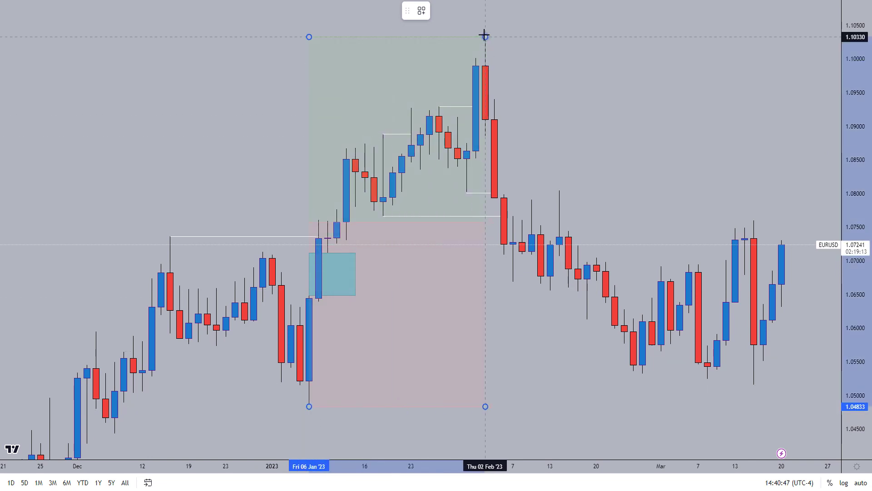
{"action": "key", "text": "Delete"}
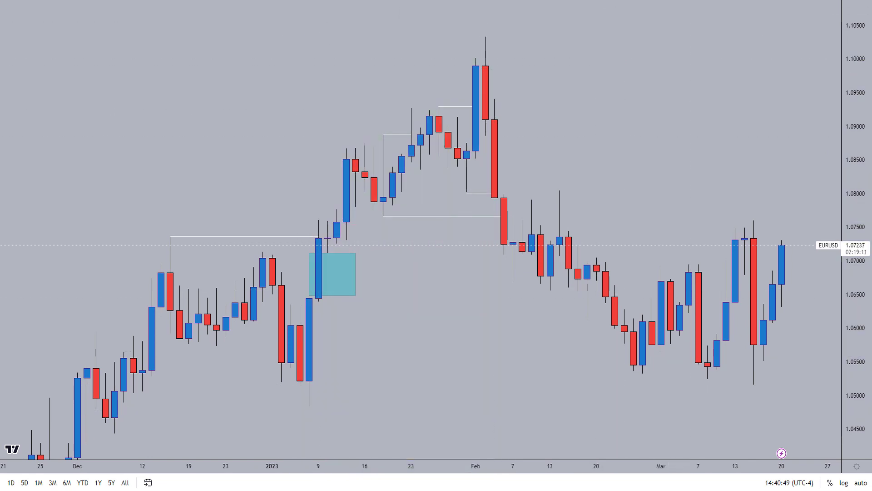
Step: Draw a green-and-red shaded range from the 18 January low up to the 23 January high and delete it
{"action": "left_click", "coordinate": [666, 1]}
{"action": "mouse_move", "coordinate": [383, 217]}
{"action": "left_mouse_down"}
{"action": "mouse_move", "coordinate": [395, 137]}
{"action": "mouse_move", "coordinate": [413, 107]}
{"action": "left_mouse_up"}
{"action": "key", "text": "Delete"}
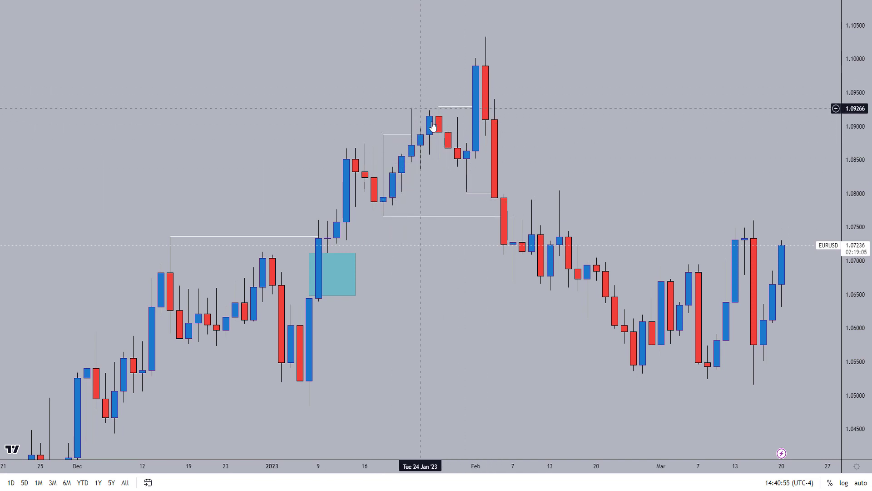
Step: Shade the full move from the 6 January low at 1.04833 to the 2 February high at 1.10330 with a green-and-red range
{"action": "scroll", "coordinate": [546, 200], "scroll_direction": "down", "scroll_amount": 5}
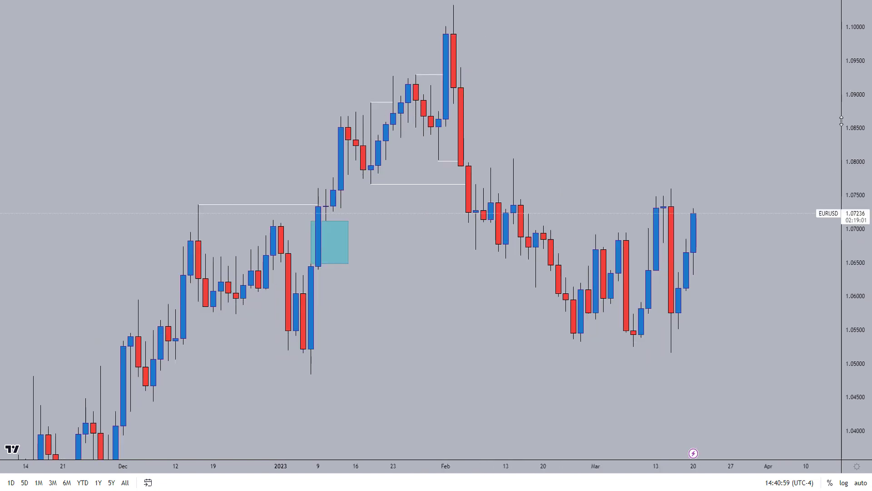
{"action": "left_click_drag", "start_coordinate": [652, 143], "coordinate": [588, 181]}
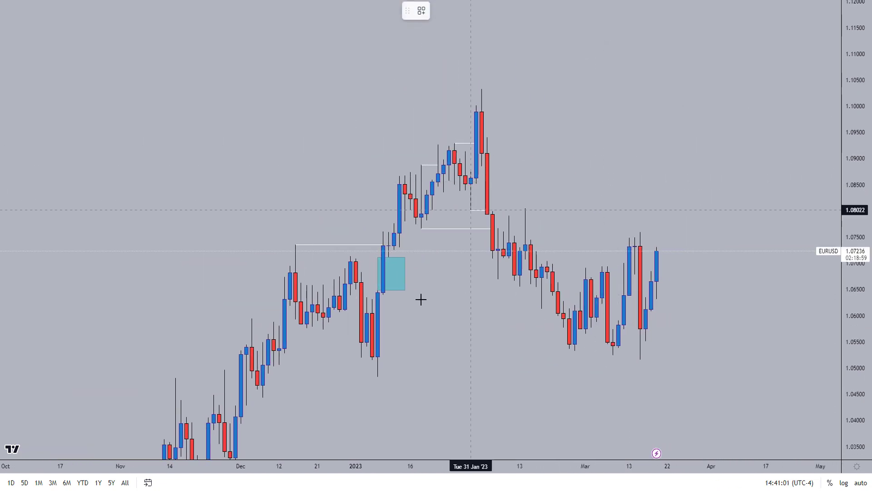
{"action": "left_click_drag", "start_coordinate": [378, 376], "coordinate": [486, 88]}
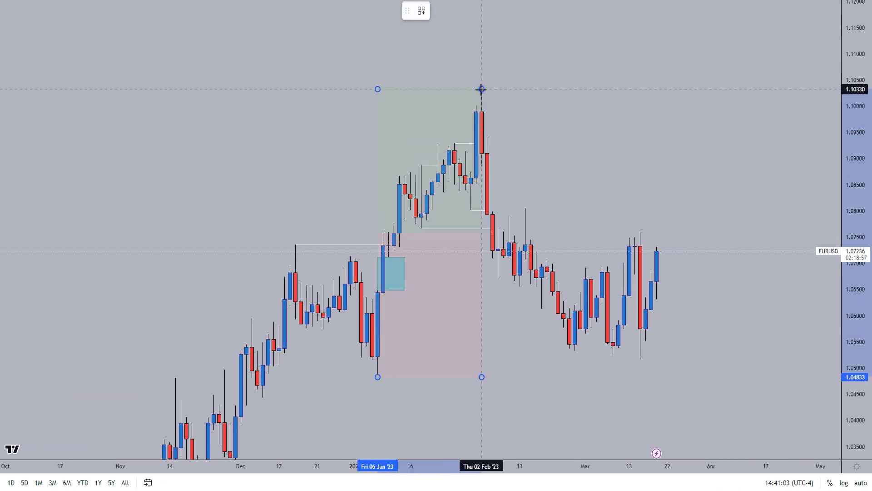
{"action": "left_click", "coordinate": [482, 89]}
{"action": "left_click", "coordinate": [503, 183]}
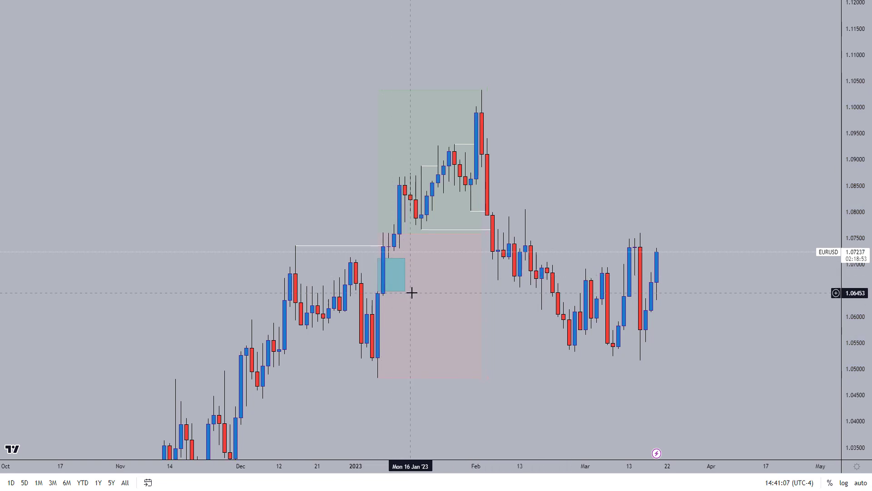
Step: Extend the teal price gap rectangle forward in time to 15 February
{"action": "left_click", "coordinate": [405, 277]}
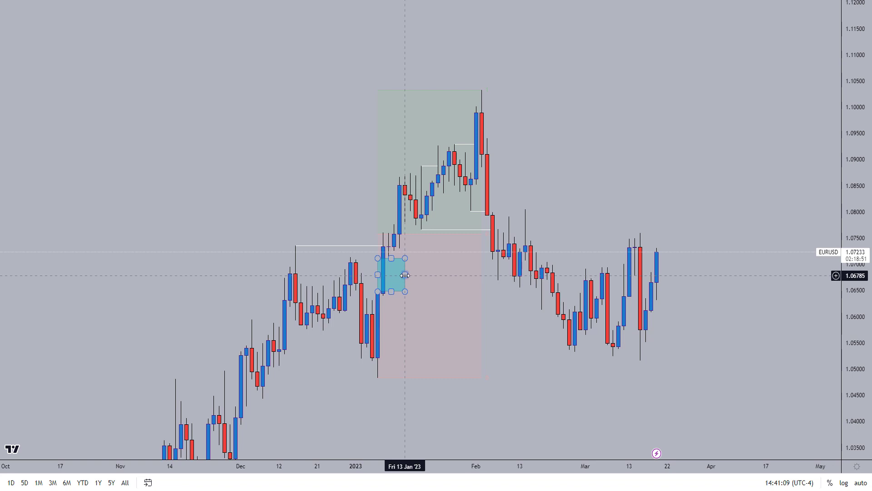
{"action": "left_click_drag", "start_coordinate": [405, 275], "coordinate": [531, 275]}
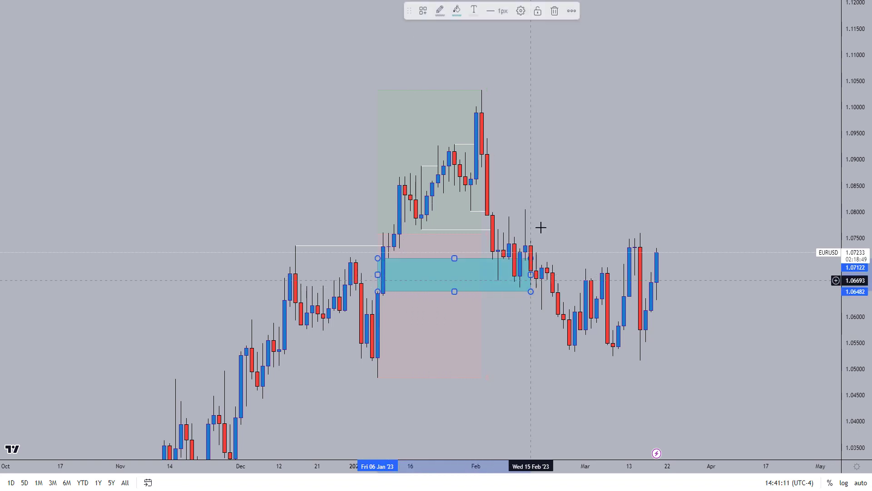
{"action": "left_click", "coordinate": [540, 228]}
Step: Label the 7, 8 and 9 February candles 1, 2 and 3 with text above their highs
{"action": "scroll", "coordinate": [545, 226], "scroll_direction": "up", "scroll_amount": 1}
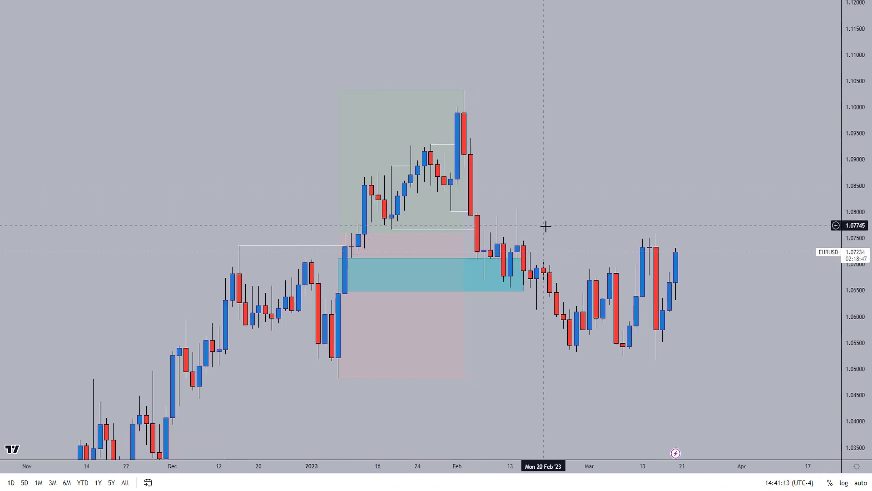
{"action": "scroll", "coordinate": [488, 287], "scroll_direction": "up", "scroll_amount": 2}
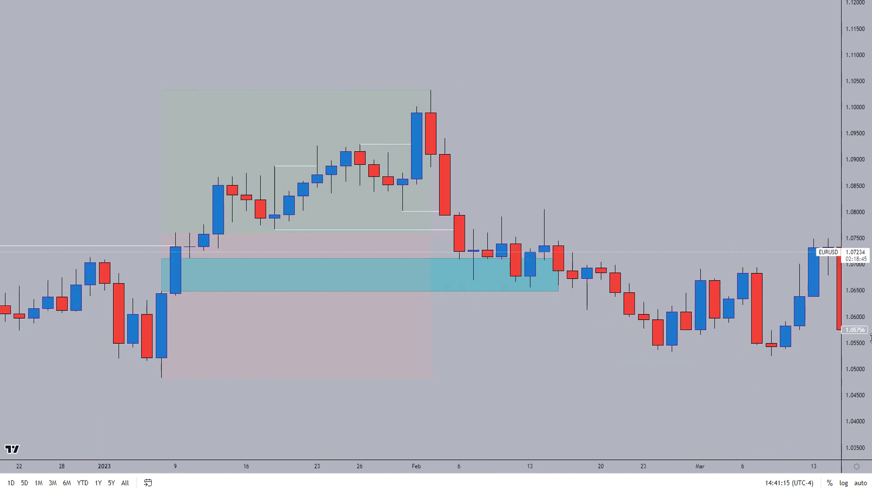
{"action": "left_click_drag", "start_coordinate": [870, 337], "coordinate": [831, 91]}
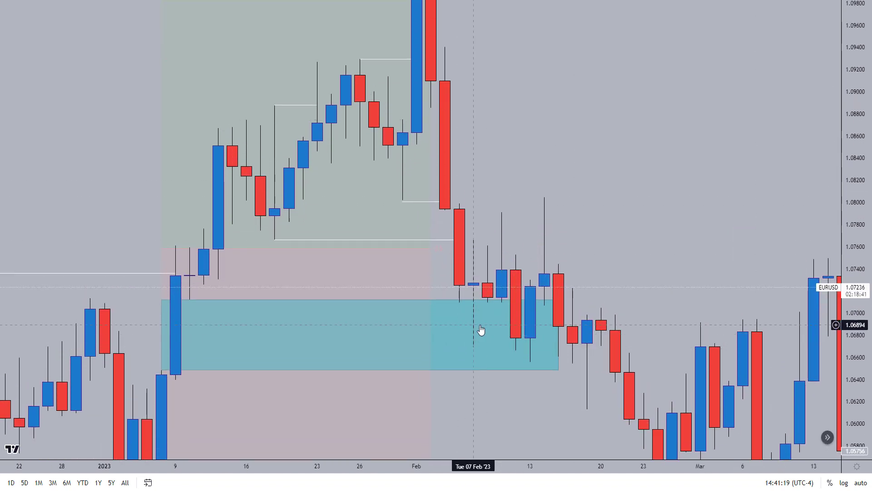
{"action": "left_click", "coordinate": [477, 232]}
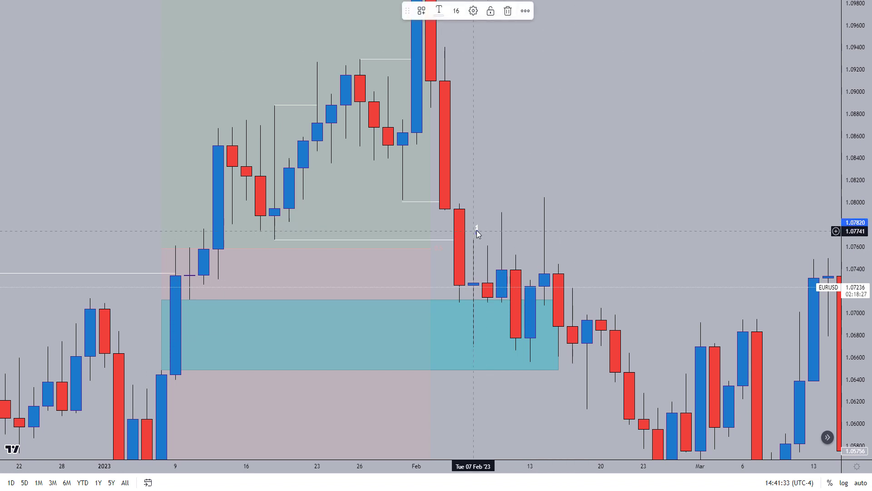
{"action": "double_click", "coordinate": [491, 229]}
{"action": "type", "text": "2"}
{"action": "left_click", "coordinate": [502, 365]}
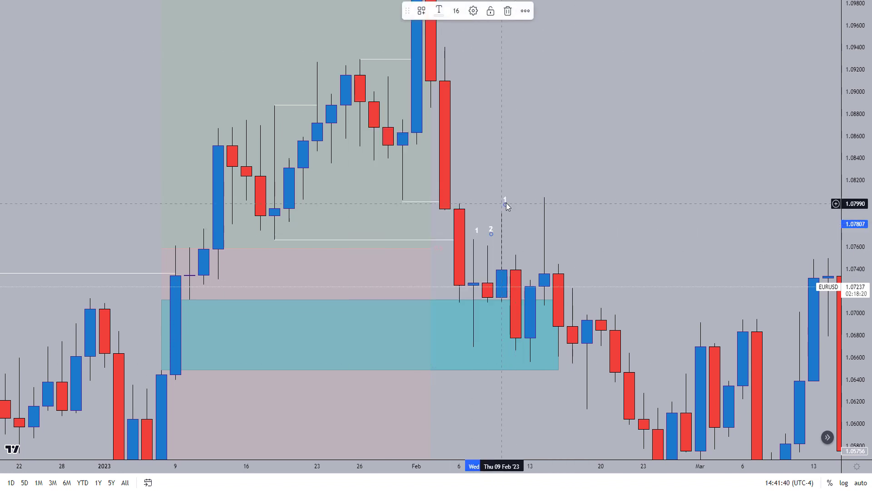
{"action": "double_click", "coordinate": [506, 201]}
{"action": "left_click", "coordinate": [502, 365]}
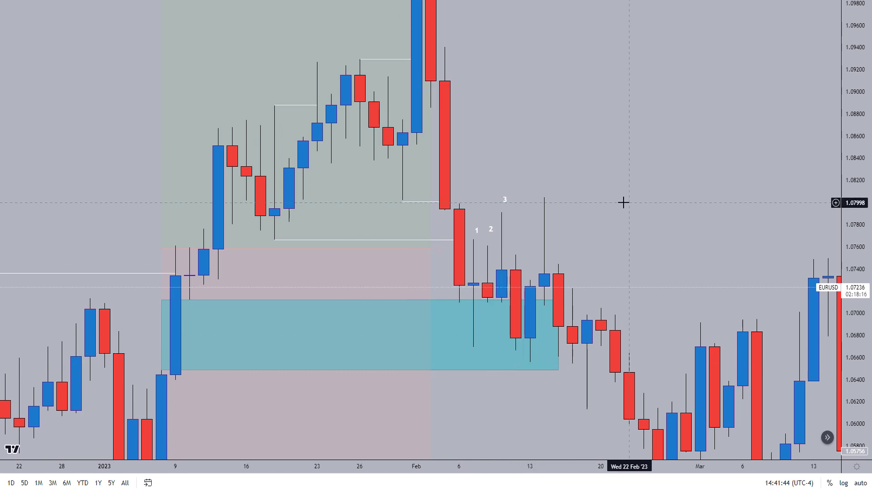
Step: Draw a horizontal line from the 7 February low at 1.06692 to the 10 February candle
{"action": "left_click_drag", "start_coordinate": [629, 289], "coordinate": [578, 228]}
{"action": "scroll", "coordinate": [578, 229], "scroll_direction": "up", "scroll_amount": 1}
{"action": "left_click", "coordinate": [407, 2]}
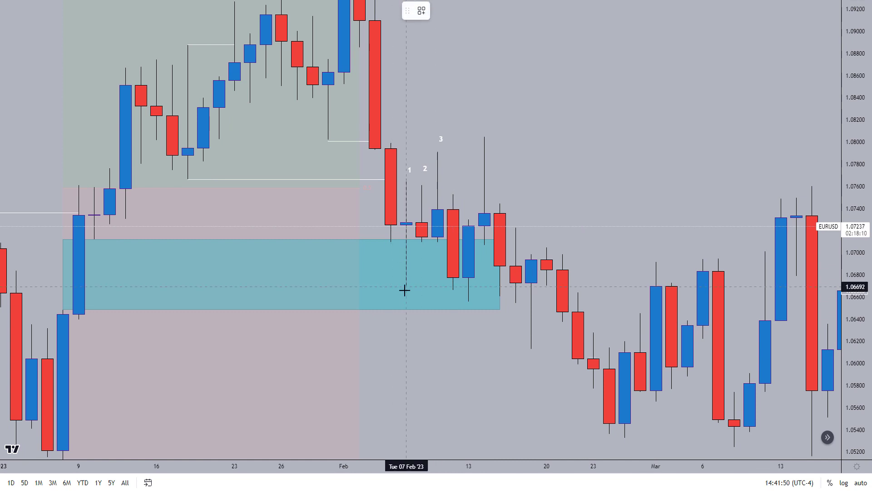
{"action": "left_click", "coordinate": [453, 287]}
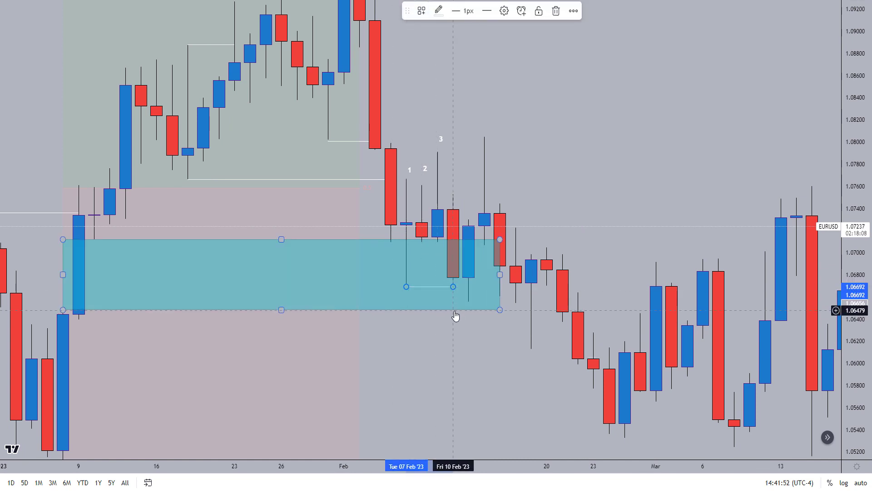
{"action": "left_click", "coordinate": [457, 291]}
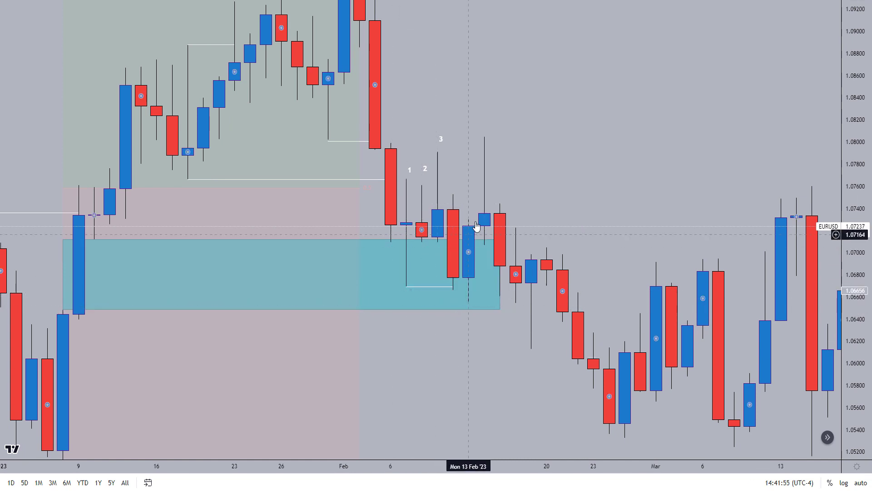
Step: Draw a horizontal line from the 13 February low to the 16 February candle
{"action": "scroll", "coordinate": [573, 177], "scroll_direction": "down", "scroll_amount": 2}
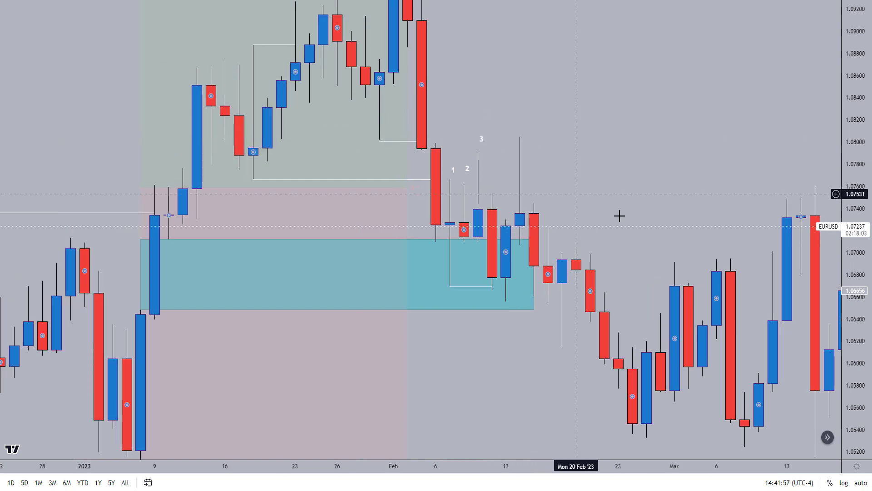
{"action": "left_click_drag", "start_coordinate": [636, 253], "coordinate": [614, 232]}
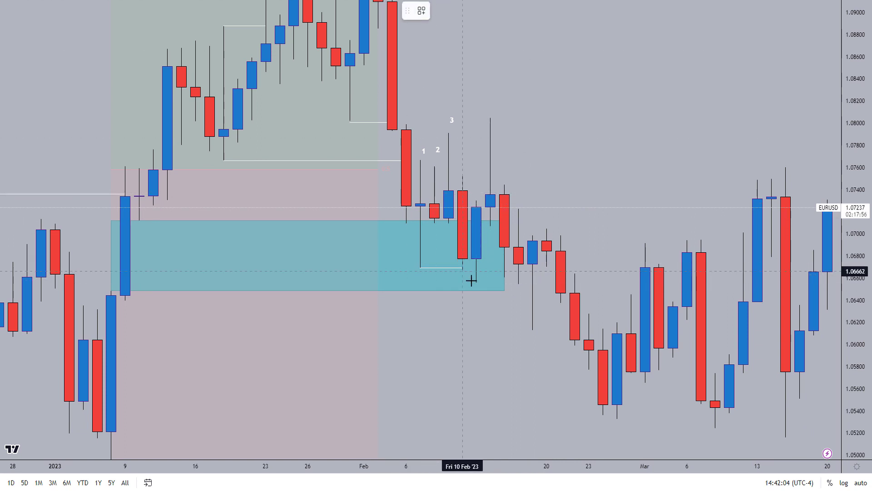
{"action": "left_click", "coordinate": [521, 285]}
{"action": "right_click", "coordinate": [531, 156]}
Step: Draw a grey rectangle extended to the right, starting at the 5 January candle and spanning 1.06316 down to the 6 January low at 1.04833
{"action": "left_click_drag", "start_coordinate": [432, 345], "coordinate": [461, 320]}
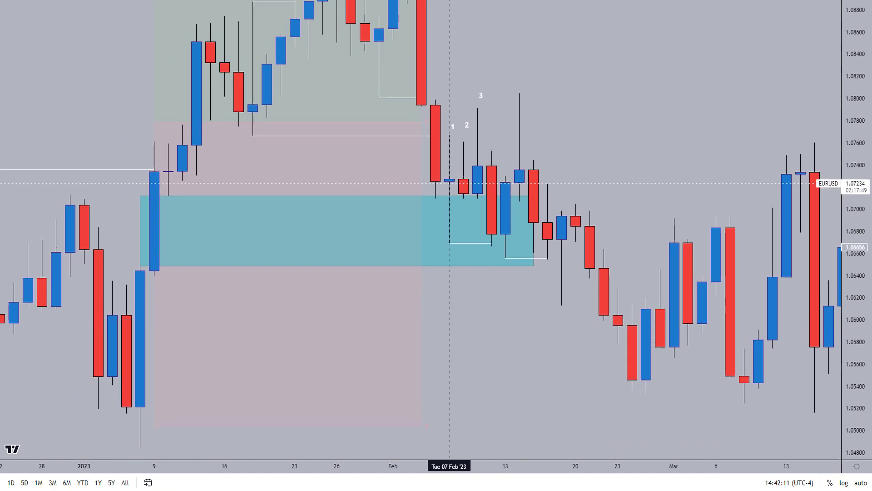
{"action": "left_click_drag", "start_coordinate": [125, 284], "coordinate": [147, 446]}
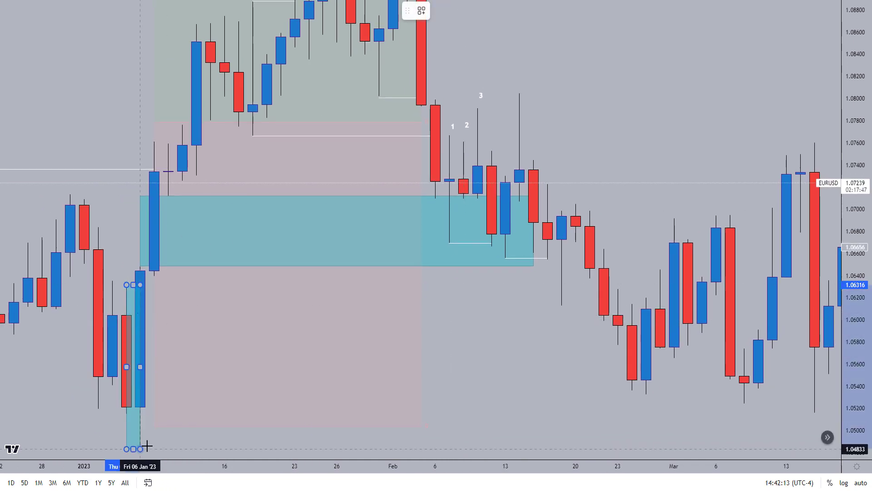
{"action": "left_click_drag", "start_coordinate": [634, 236], "coordinate": [494, 229]}
{"action": "scroll", "coordinate": [495, 229], "scroll_direction": "down", "scroll_amount": 2}
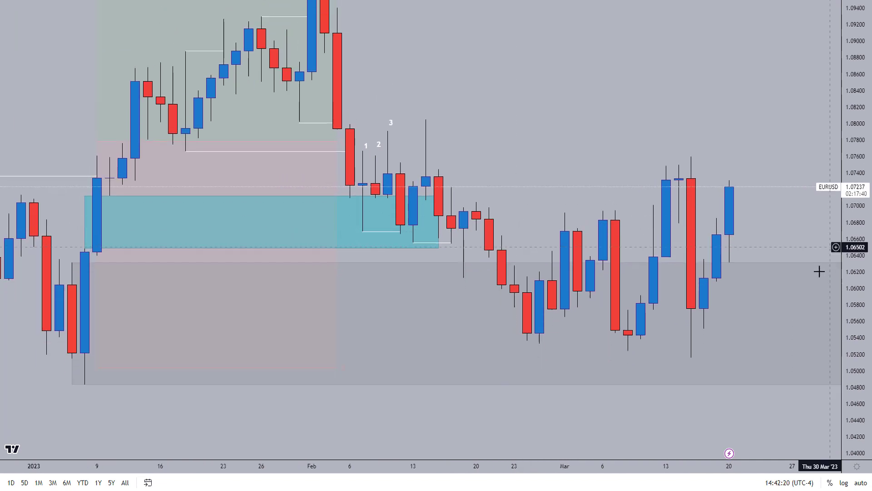
{"action": "scroll", "coordinate": [530, 217], "scroll_direction": "down", "scroll_amount": 2}
{"action": "left_click_drag", "start_coordinate": [585, 178], "coordinate": [516, 183]}
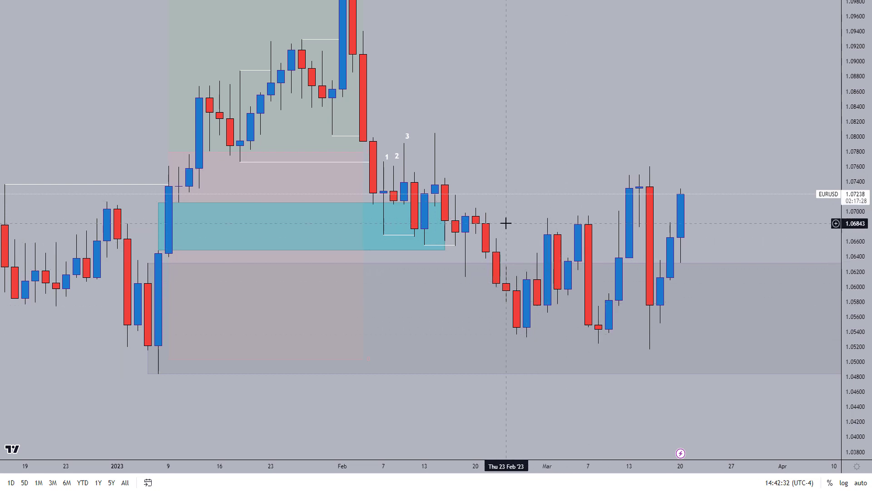
{"action": "scroll", "coordinate": [580, 140], "scroll_direction": "down", "scroll_amount": 4}
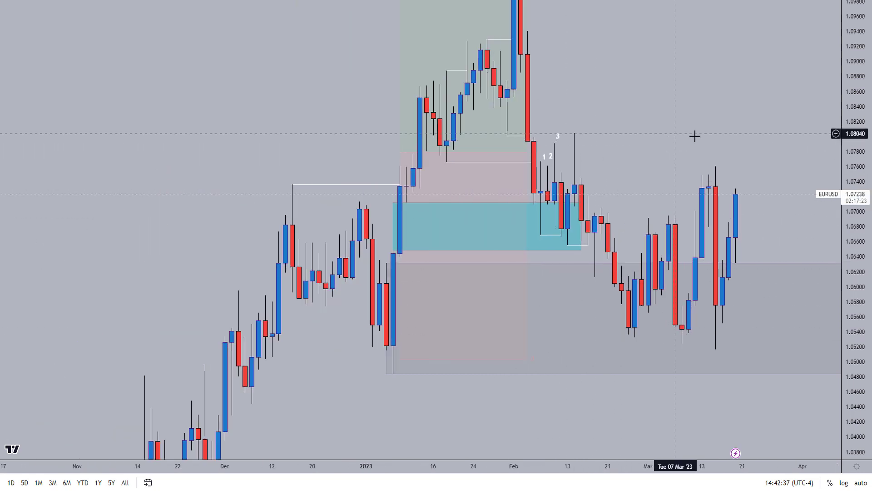
Step: Delete the green and red swing range drawn over the January to early February rally
{"action": "left_click_drag", "start_coordinate": [708, 146], "coordinate": [658, 181]}
{"action": "scroll", "coordinate": [658, 181], "scroll_direction": "down", "scroll_amount": 2}
{"action": "left_click_drag", "start_coordinate": [858, 133], "coordinate": [858, 236]}
{"action": "left_click_drag", "start_coordinate": [727, 179], "coordinate": [592, 218]}
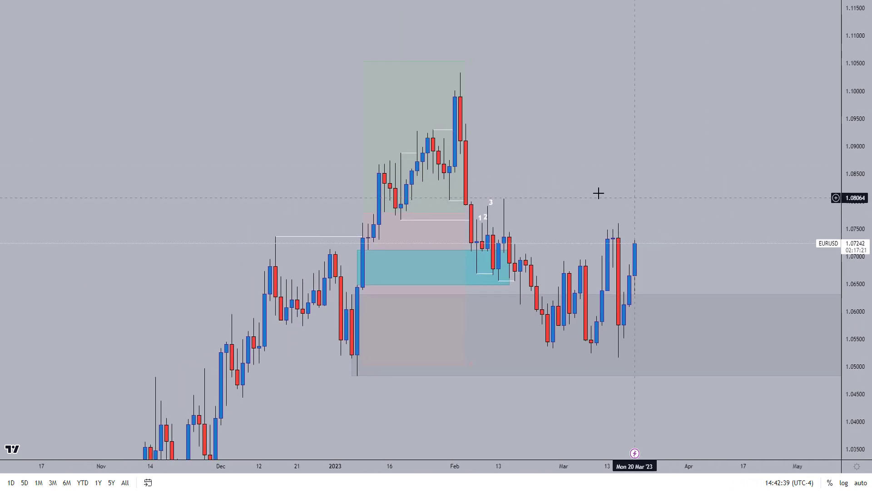
{"action": "left_click", "coordinate": [412, 62]}
{"action": "key", "text": "Delete"}
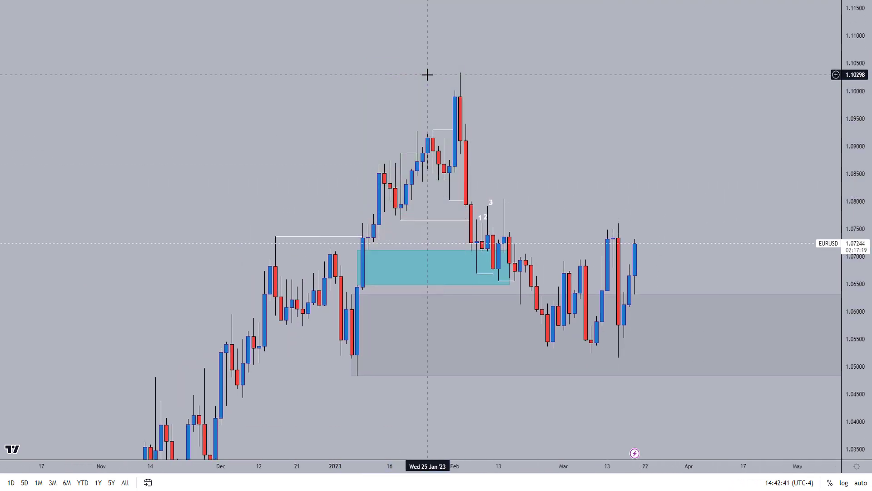
Step: Draw a swing range from the 2 February high at 1.10330 down to the 15 March low at 1.05161
{"action": "left_click_drag", "start_coordinate": [629, 188], "coordinate": [600, 168]}
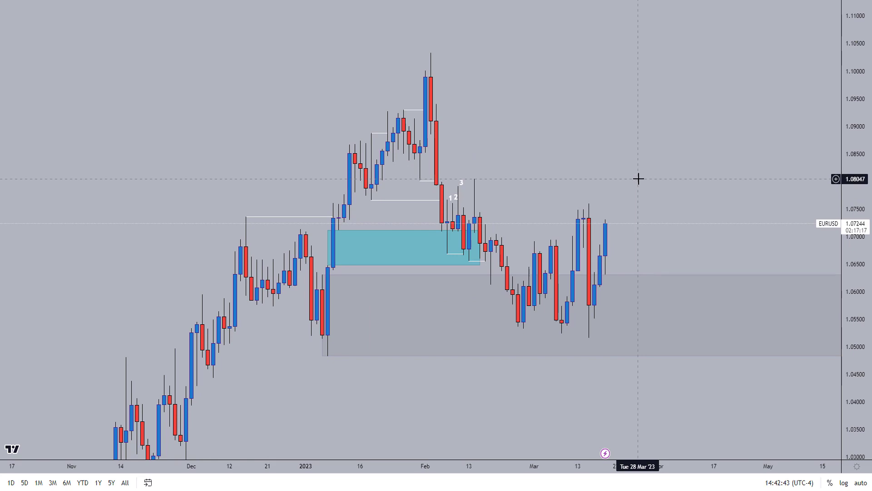
{"action": "scroll", "coordinate": [650, 187], "scroll_direction": "down", "scroll_amount": 15}
{"action": "scroll", "coordinate": [724, 231], "scroll_direction": "up", "scroll_amount": 10}
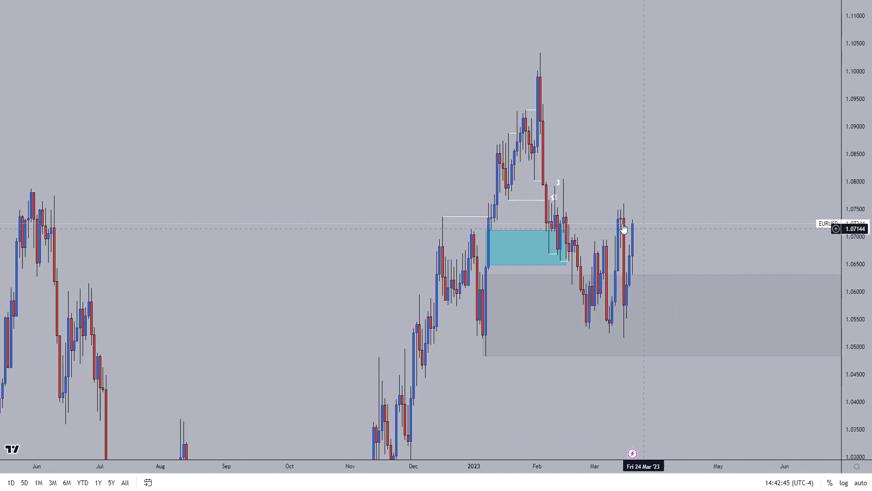
{"action": "scroll", "coordinate": [590, 225], "scroll_direction": "up", "scroll_amount": 3}
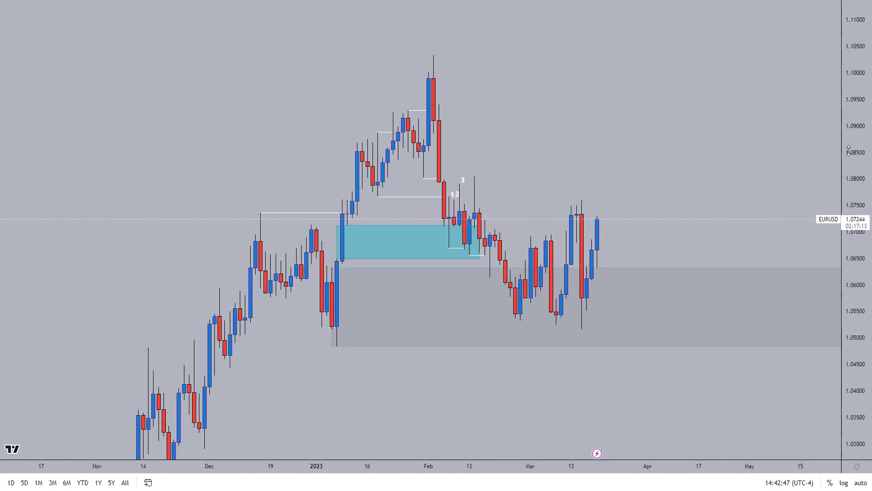
{"action": "left_click_drag", "start_coordinate": [849, 150], "coordinate": [849, 156]}
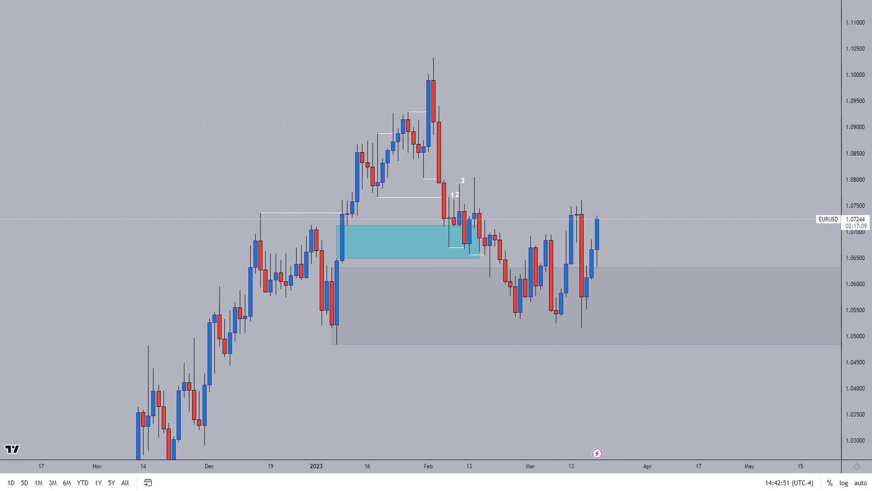
{"action": "left_click_drag", "start_coordinate": [433, 58], "coordinate": [583, 328]}
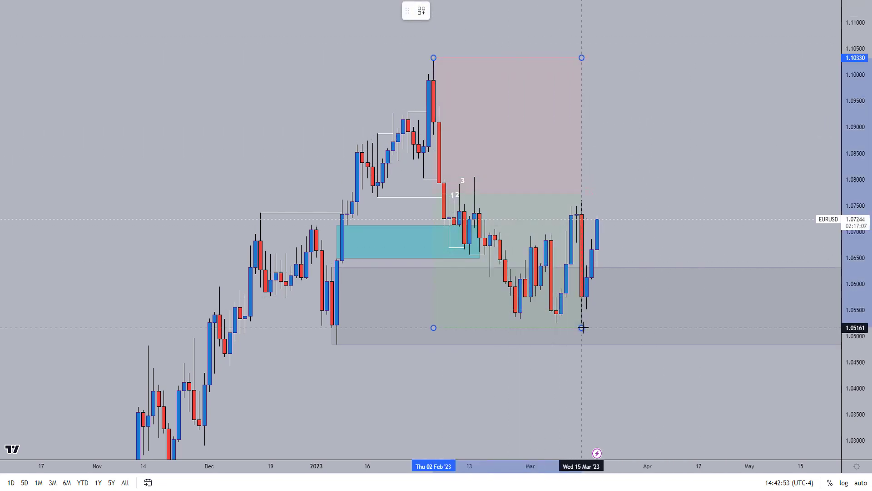
{"action": "left_click", "coordinate": [583, 327]}
{"action": "left_click", "coordinate": [657, 153]}
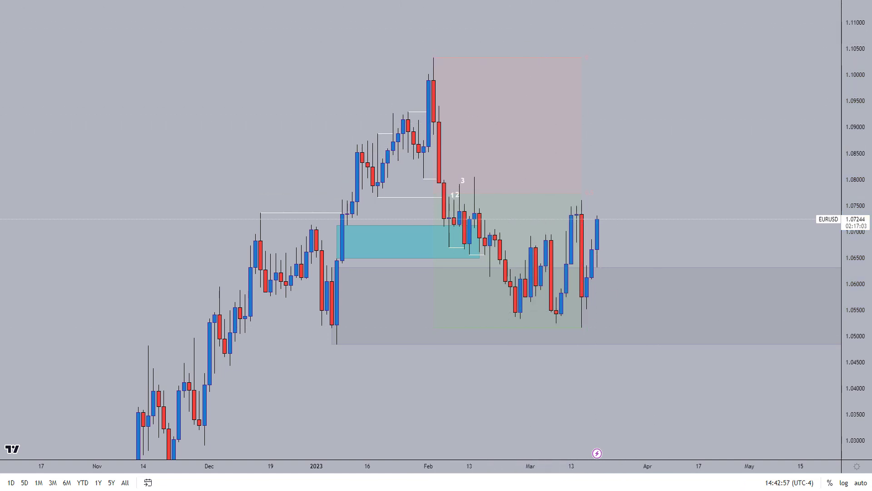
Step: Draw a teal template rectangle over the price gap from 1.08854 to 1.08047, spanning 2 February to 29 March without right extension
{"action": "left_click_drag", "start_coordinate": [453, 135], "coordinate": [477, 176]}
{"action": "double_click", "coordinate": [475, 158]}
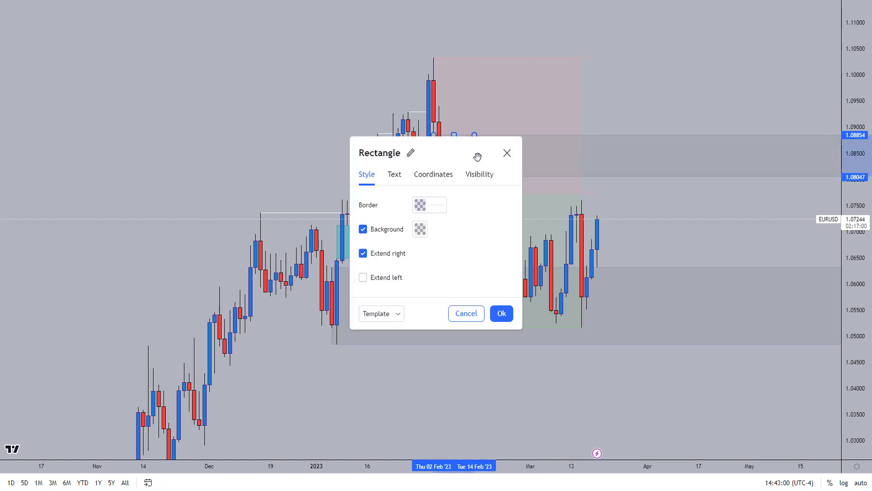
{"action": "left_click", "coordinate": [396, 313]}
{"action": "left_click_drag", "start_coordinate": [475, 156], "coordinate": [634, 176]}
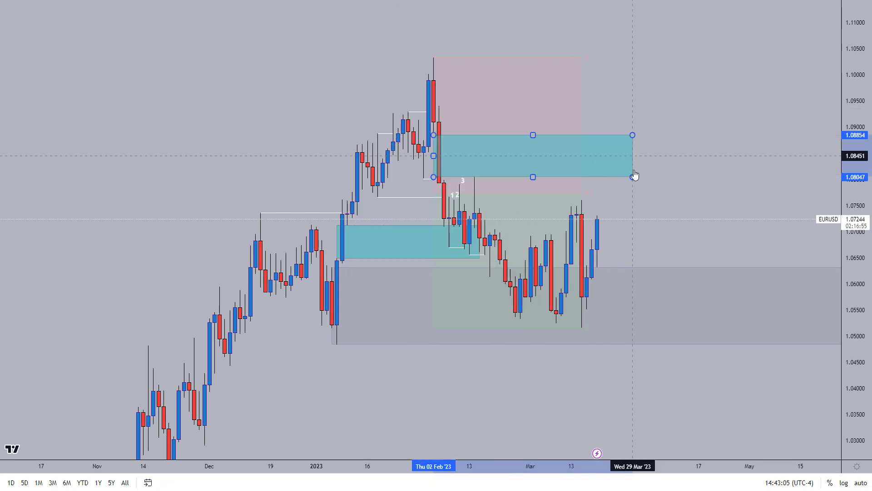
{"action": "left_click", "coordinate": [671, 101]}
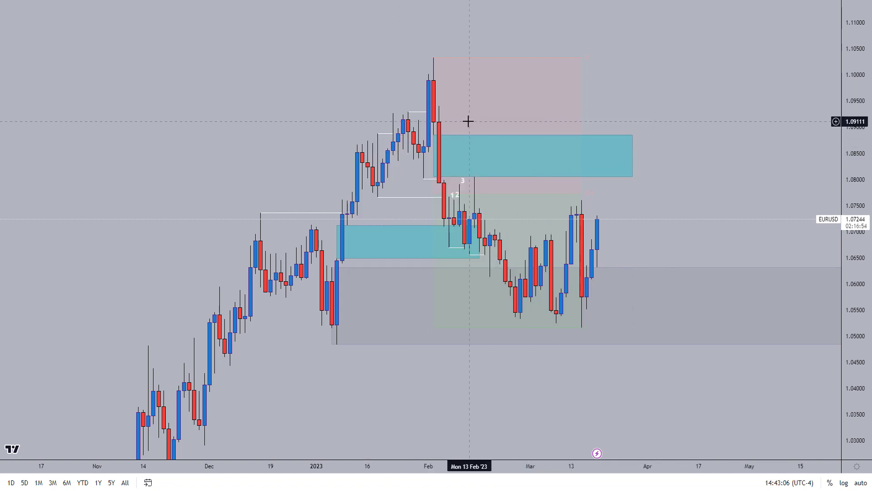
Step: Delete the 1, 2 and 3 candle labels and the swing range running from 2 February to 15 March
{"action": "left_click", "coordinate": [463, 187]}
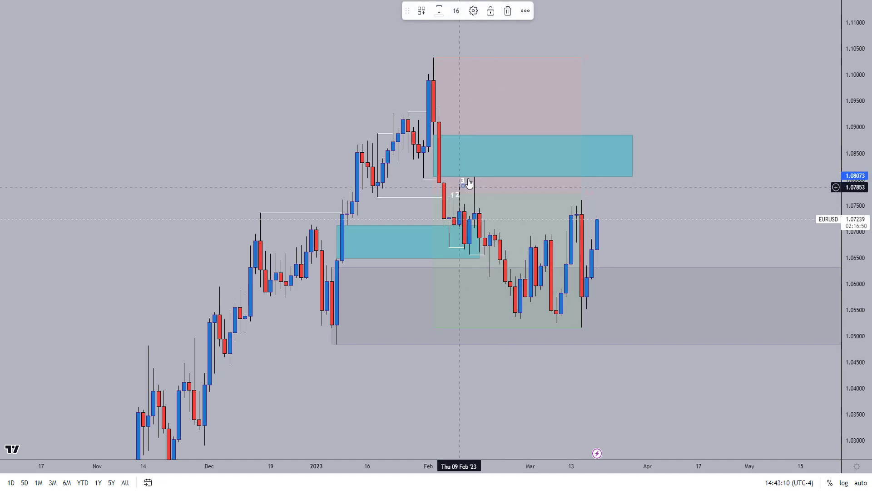
{"action": "left_click", "coordinate": [582, 200]}
{"action": "key", "text": "Delete"}
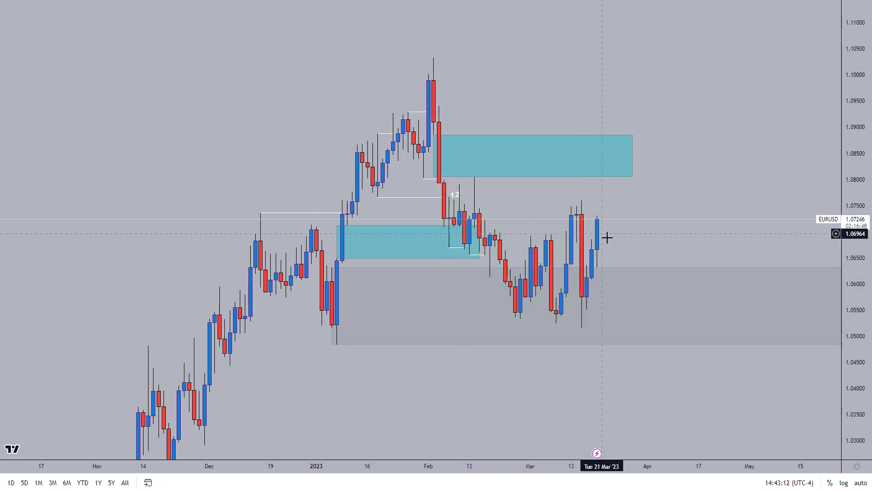
{"action": "left_click", "coordinate": [456, 197]}
{"action": "key", "text": "Delete"}
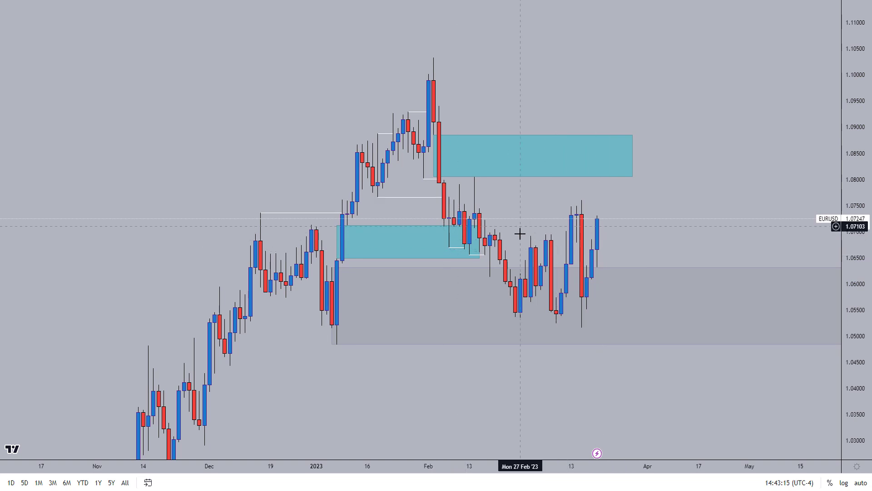
Step: Draw a swing range from the 8 March low at 1.05244 up to the 15 March high at 1.07600
{"action": "scroll", "coordinate": [527, 234], "scroll_direction": "up", "scroll_amount": 2}
{"action": "left_click_drag", "start_coordinate": [689, 235], "coordinate": [593, 248]}
{"action": "left_click_drag", "start_coordinate": [857, 276], "coordinate": [856, 214]}
{"action": "scroll", "coordinate": [607, 237], "scroll_direction": "up", "scroll_amount": 2}
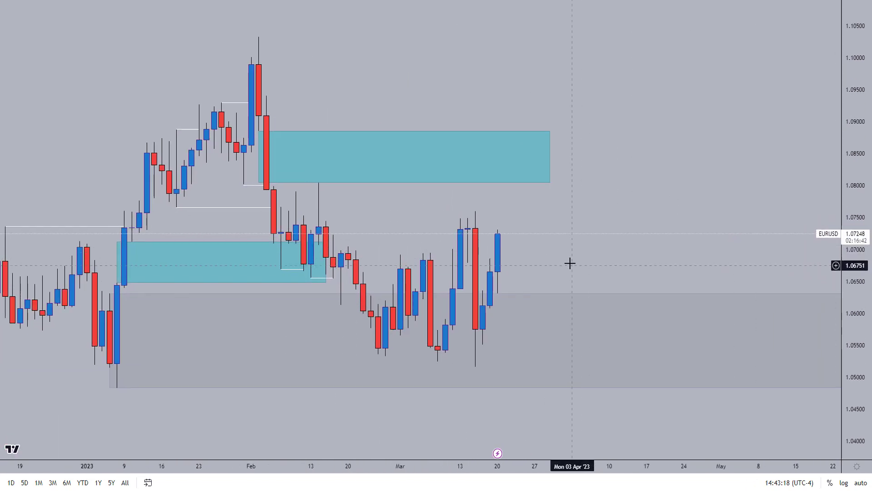
{"action": "left_click_drag", "start_coordinate": [569, 263], "coordinate": [529, 253]}
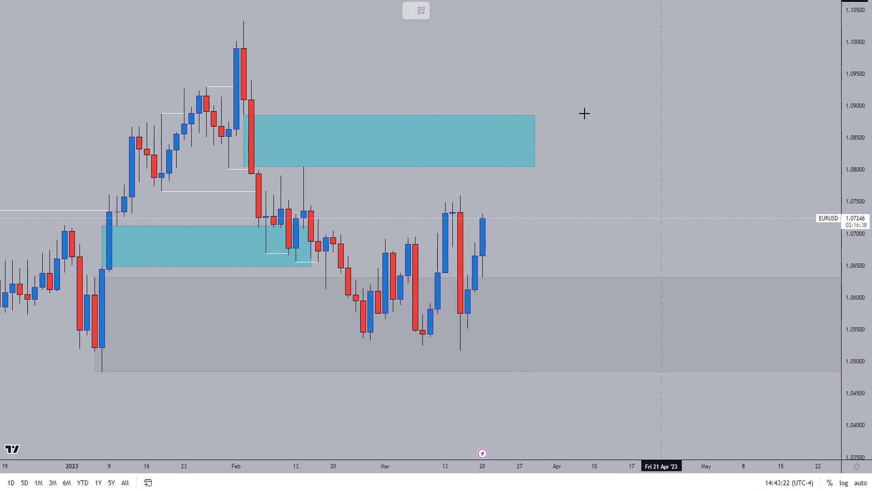
{"action": "left_click", "coordinate": [423, 345]}
{"action": "left_click", "coordinate": [460, 195]}
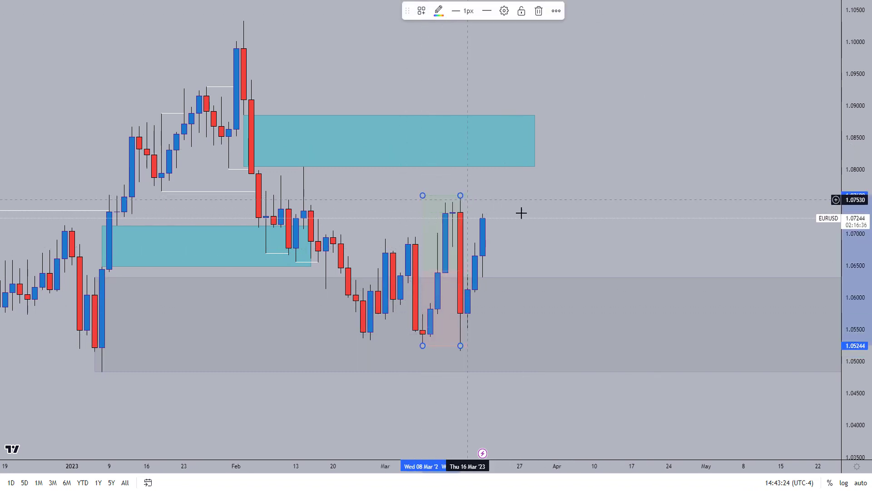
{"action": "left_click", "coordinate": [521, 212]}
Step: Draw a horizontal line from the 7 March high to the 10 March candle to mark the structure break
{"action": "scroll", "coordinate": [399, 274], "scroll_direction": "up", "scroll_amount": 5}
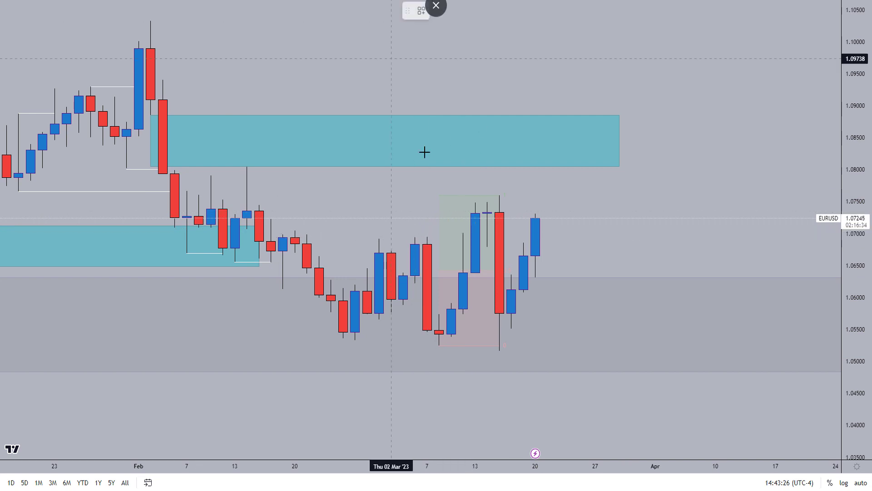
{"action": "left_click", "coordinate": [462, 237]}
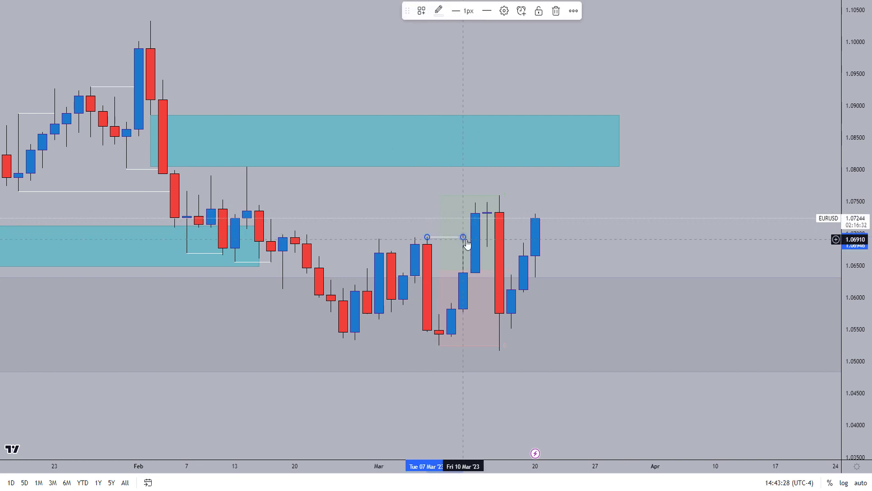
{"action": "left_click", "coordinate": [543, 201]}
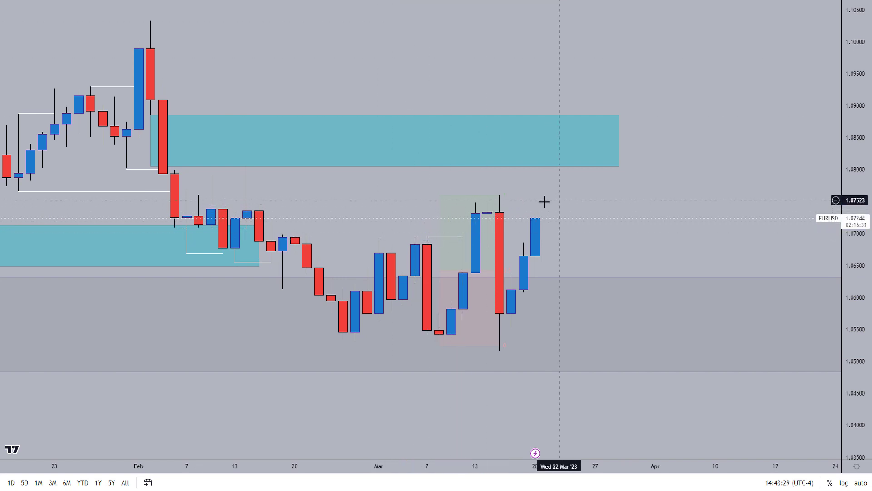
Step: Replace the 8 to 15 March range with one from the 15 March low at 1.05161 up to 1.08203 on 24 March
{"action": "left_click", "coordinate": [499, 346]}
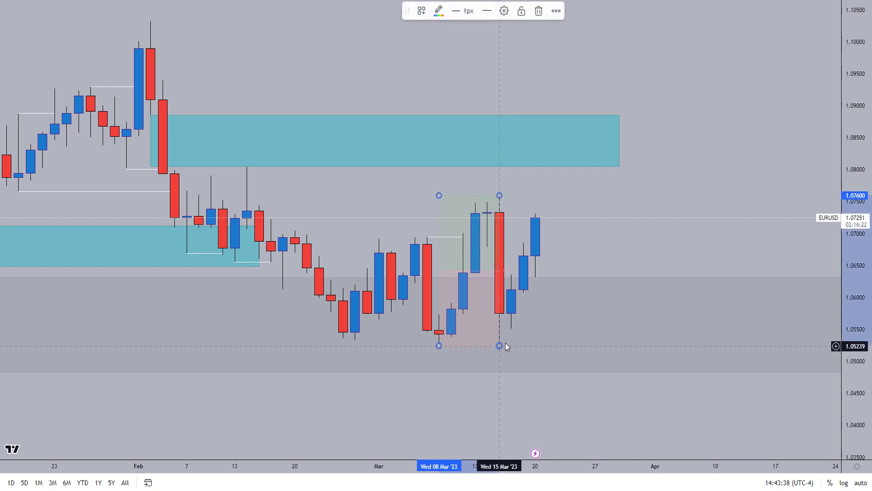
{"action": "key", "text": "Delete"}
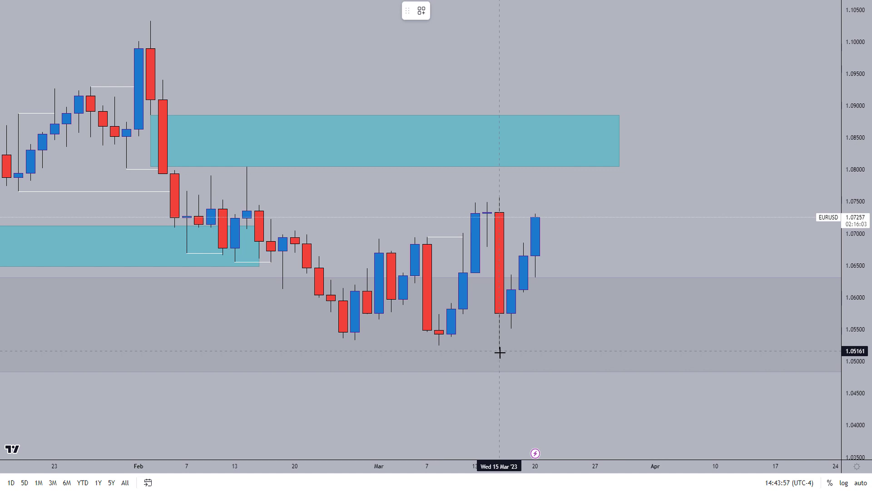
{"action": "mouse_move", "coordinate": [500, 351]}
{"action": "left_mouse_down"}
{"action": "mouse_move", "coordinate": [516, 226]}
{"action": "mouse_move", "coordinate": [557, 157]}
{"action": "mouse_move", "coordinate": [567, 158]}
{"action": "left_mouse_up"}
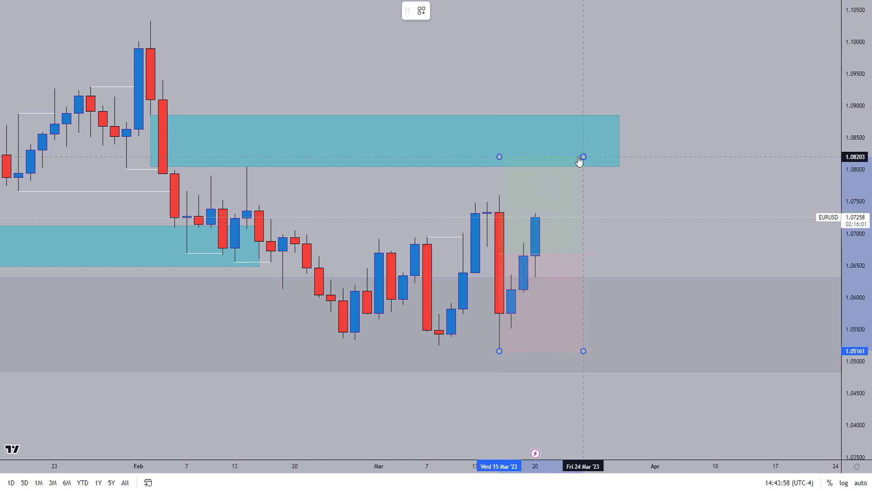
{"action": "left_click", "coordinate": [654, 237]}
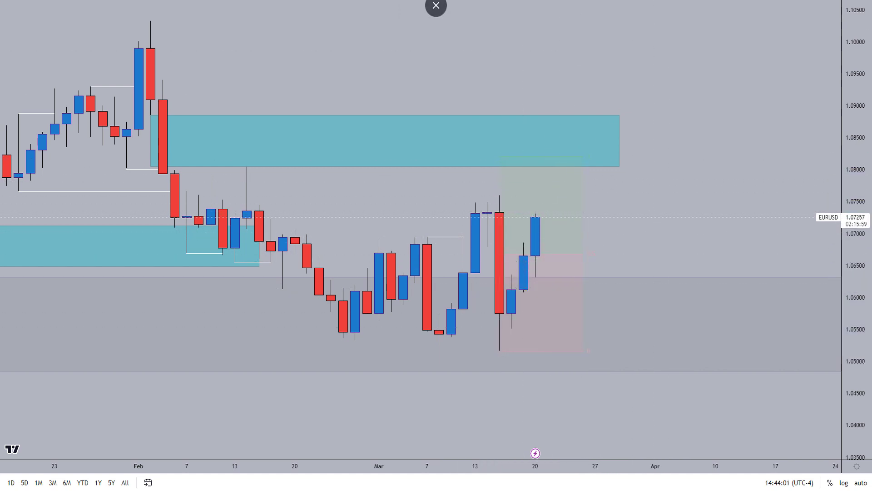
{"action": "mouse_move", "coordinate": [547, 145]}
{"action": "left_mouse_down"}
{"action": "mouse_move", "coordinate": [601, 276]}
{"action": "mouse_move", "coordinate": [670, 112]}
{"action": "mouse_move", "coordinate": [704, 0]}
{"action": "left_mouse_up"}
{"action": "key", "text": "Delete"}
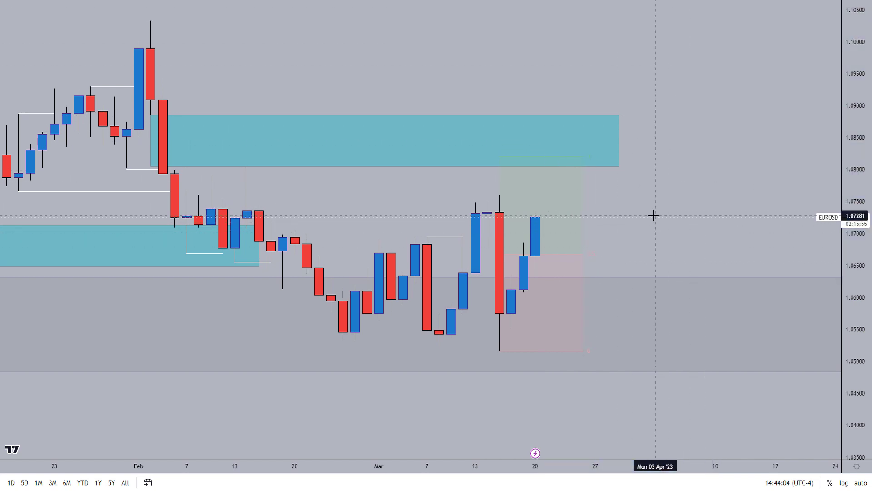
Step: Examine the daily price action between the lower demand zone and the upper teal gap, up to the latest candles
{"action": "scroll", "coordinate": [664, 220], "scroll_direction": "down", "scroll_amount": 5}
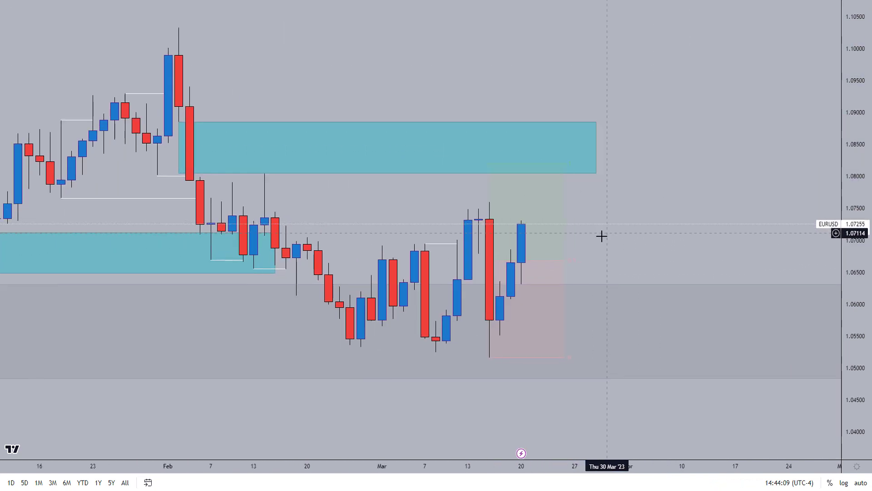
{"action": "left_click_drag", "start_coordinate": [451, 214], "coordinate": [487, 229]}
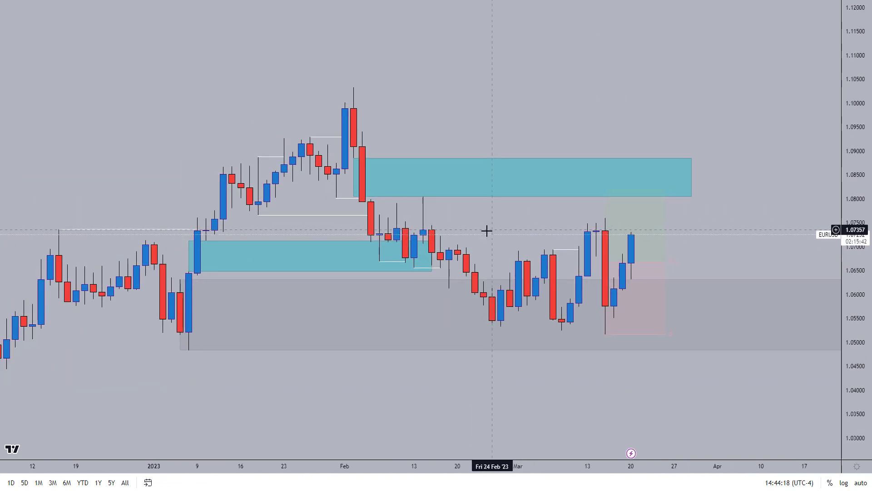
{"action": "scroll", "coordinate": [504, 196], "scroll_direction": "down", "scroll_amount": 3}
{"action": "scroll", "coordinate": [541, 119], "scroll_direction": "up", "scroll_amount": 2}
{"action": "scroll", "coordinate": [512, 214], "scroll_direction": "up", "scroll_amount": 4}
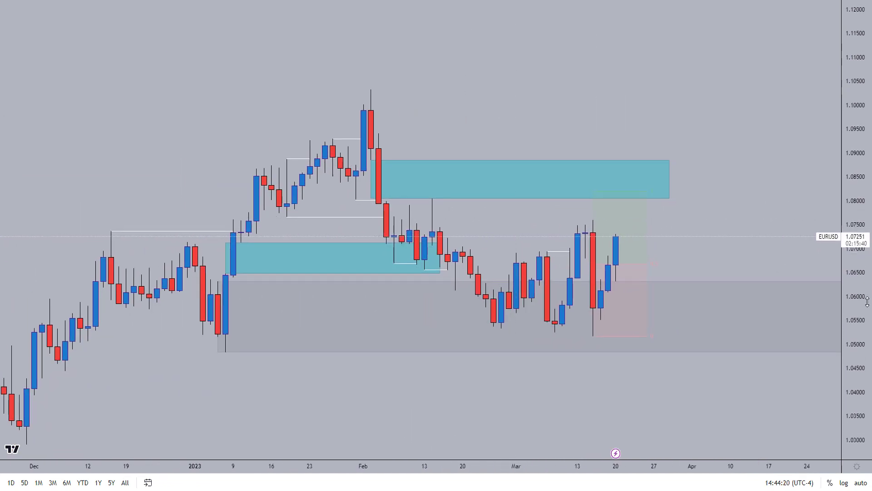
{"action": "left_click_drag", "start_coordinate": [522, 214], "coordinate": [418, 203]}
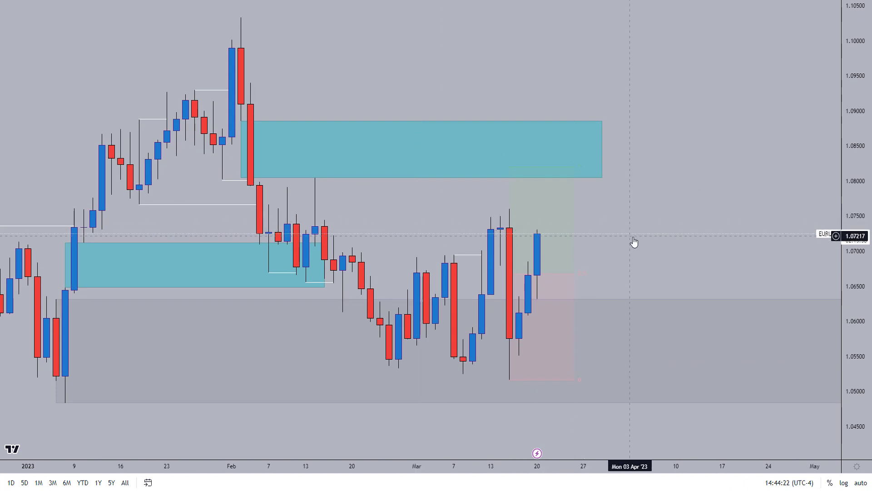
{"action": "scroll", "coordinate": [644, 246], "scroll_direction": "up", "scroll_amount": 6}
{"action": "left_click_drag", "start_coordinate": [863, 296], "coordinate": [858, 235]}
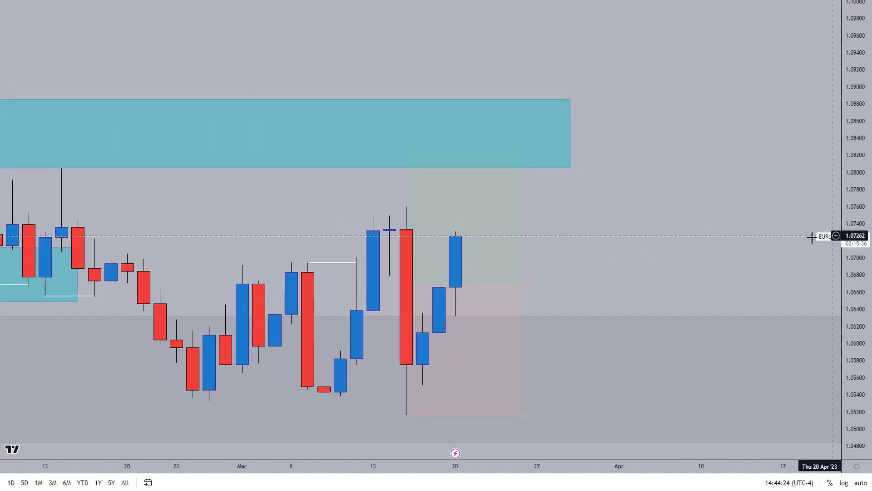
{"action": "left_click_drag", "start_coordinate": [672, 264], "coordinate": [645, 236]}
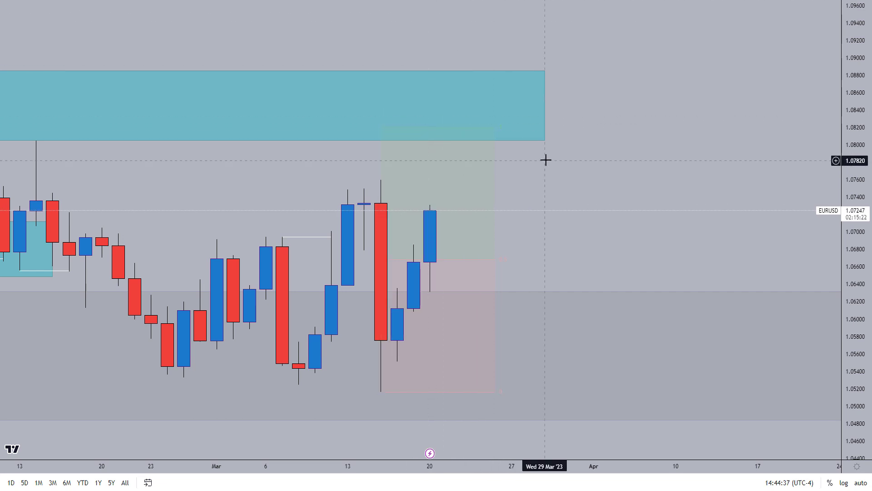
Step: Switch the chart to the 4-hour timeframe and examine the price action within the new range
{"action": "scroll", "coordinate": [567, 168], "scroll_direction": "down", "scroll_amount": 3}
{"action": "type", "text": "4"}
{"action": "scroll", "coordinate": [567, 209], "scroll_direction": "down", "scroll_amount": 5}
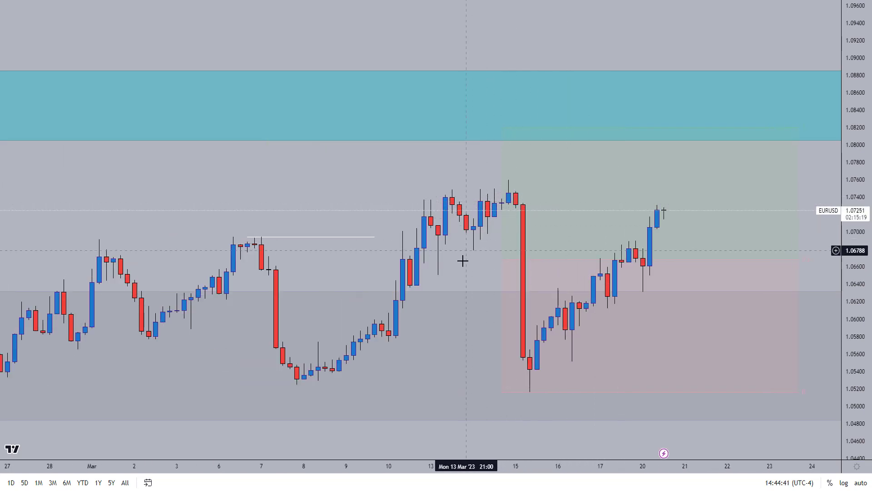
{"action": "left_click_drag", "start_coordinate": [461, 257], "coordinate": [345, 248]}
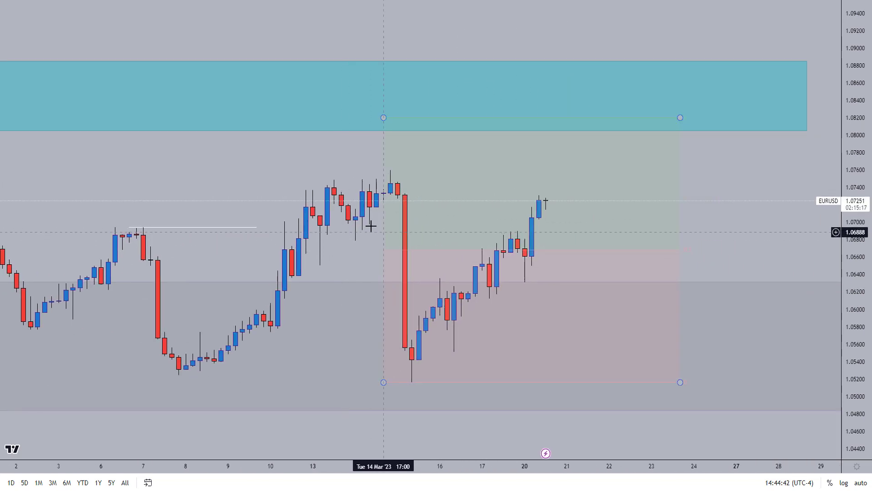
{"action": "left_click", "coordinate": [552, 207]}
{"action": "mouse_move", "coordinate": [564, 220]}
{"action": "left_mouse_down"}
{"action": "mouse_move", "coordinate": [598, 259]}
{"action": "mouse_move", "coordinate": [619, 255]}
{"action": "mouse_move", "coordinate": [646, 221]}
{"action": "left_mouse_up"}
{"action": "key", "text": "Delete"}
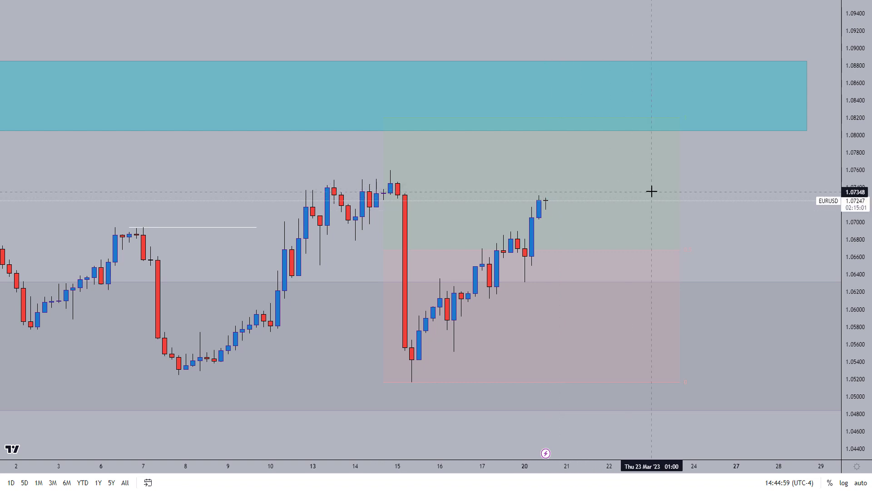
Step: Switch the chart back to the daily timeframe
{"action": "type", "text": "1d"}
{"action": "key", "text": "Return"}
{"action": "scroll", "coordinate": [608, 224], "scroll_direction": "up", "scroll_amount": 2}
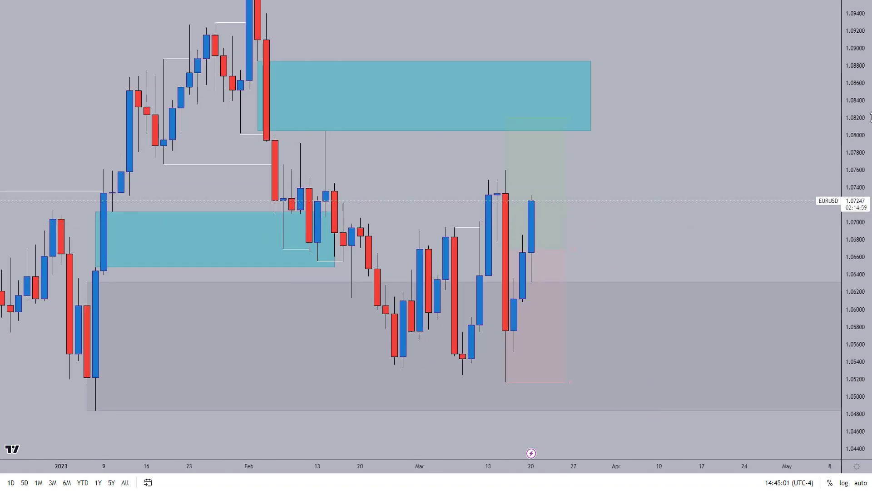
Step: Extend the right edge of the upper teal gap rectangle to 30 March 2023
{"action": "left_click_drag", "start_coordinate": [859, 116], "coordinate": [856, 214]}
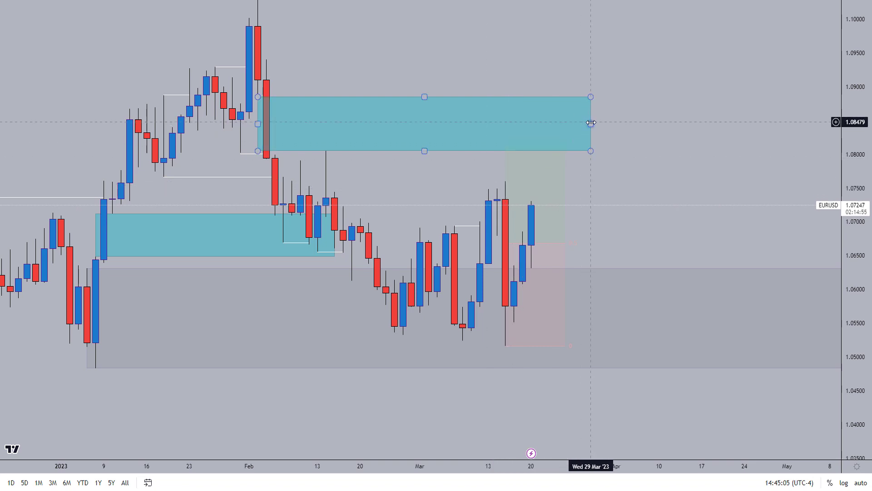
{"action": "left_click_drag", "start_coordinate": [589, 122], "coordinate": [600, 123]}
{"action": "left_click", "coordinate": [625, 199]}
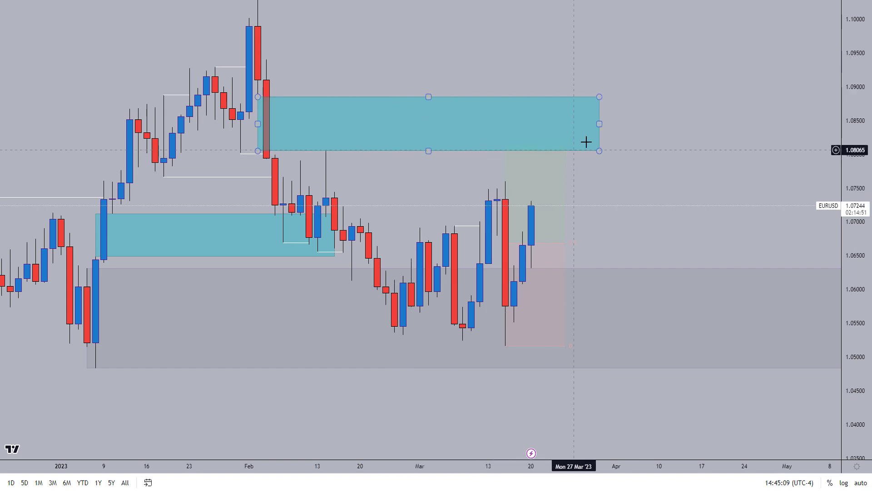
{"action": "left_click", "coordinate": [597, 123]}
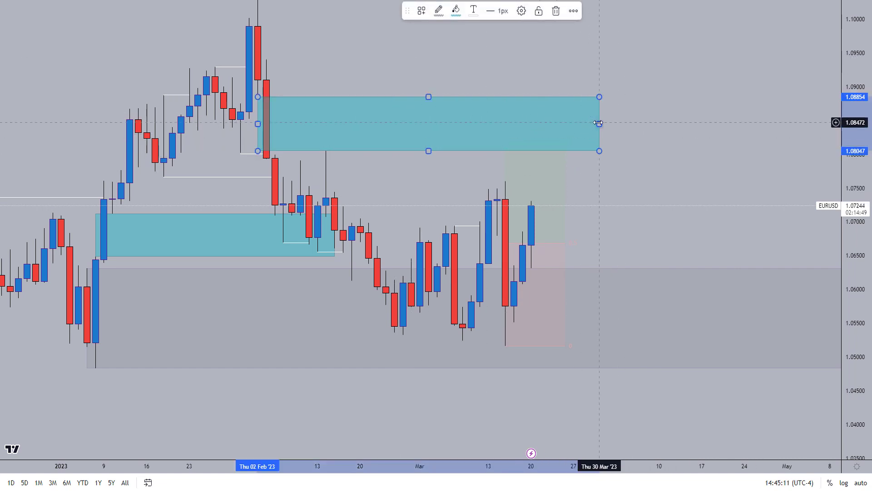
Step: Draw a rectangle over the 1–2 February candles from 1.10330 to 1.08522 and apply the OB template to it
{"action": "left_click", "coordinate": [336, 90]}
{"action": "left_click_drag", "start_coordinate": [337, 90], "coordinate": [341, 134]}
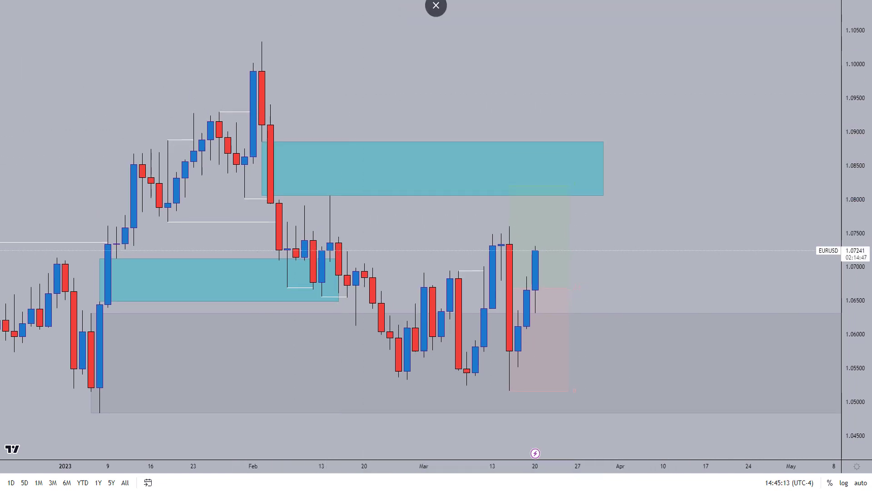
{"action": "left_click", "coordinate": [262, 42]}
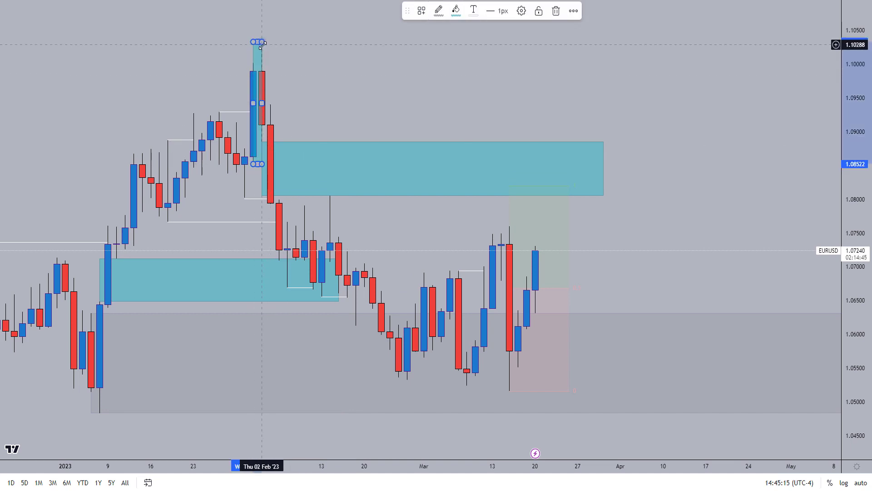
{"action": "double_click", "coordinate": [260, 103]}
{"action": "left_click", "coordinate": [391, 313]}
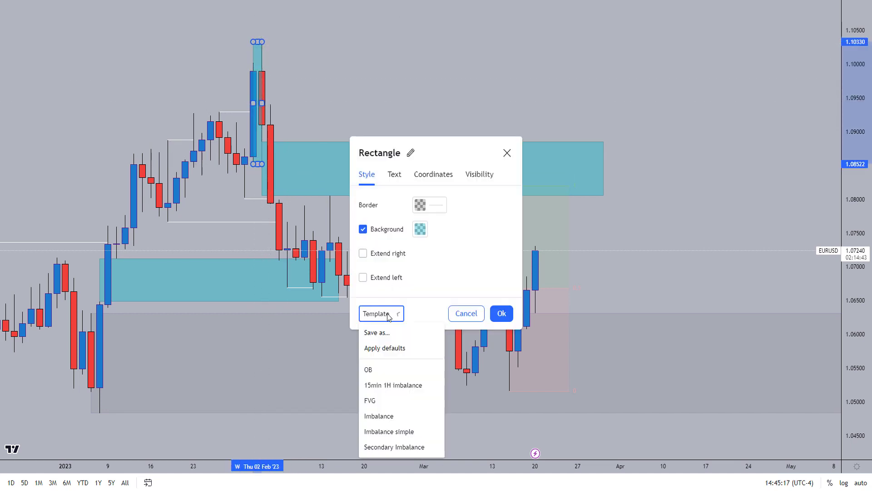
{"action": "left_click", "coordinate": [423, 369]}
{"action": "left_click", "coordinate": [502, 313]}
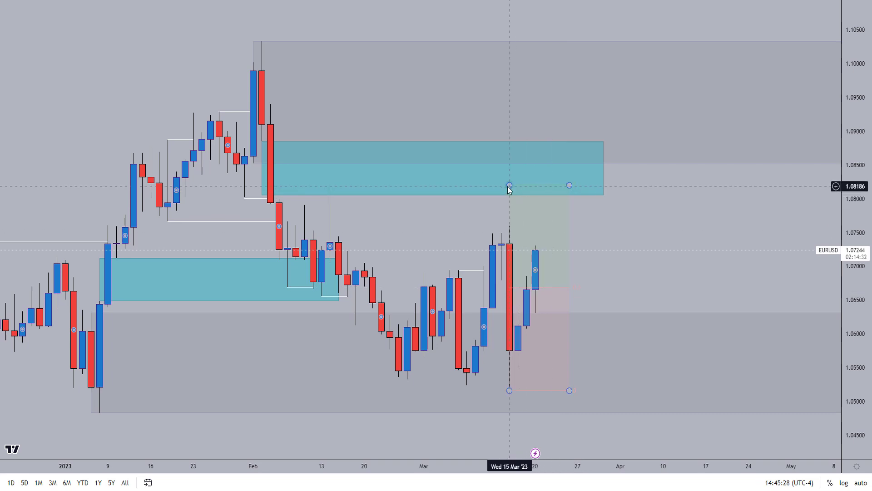
Step: Raise the March range's top to 1.08358 and sketch a temporary brush path falling to about 1.065 and climbing past 1.096
{"action": "mouse_move", "coordinate": [568, 186]}
{"action": "left_mouse_down"}
{"action": "mouse_move", "coordinate": [571, 175]}
{"action": "mouse_move", "coordinate": [588, 249]}
{"action": "mouse_move", "coordinate": [606, 246]}
{"action": "mouse_move", "coordinate": [633, 288]}
{"action": "mouse_move", "coordinate": [709, 166]}
{"action": "mouse_move", "coordinate": [740, 86]}
{"action": "left_mouse_up"}
{"action": "left_click", "coordinate": [617, 211]}
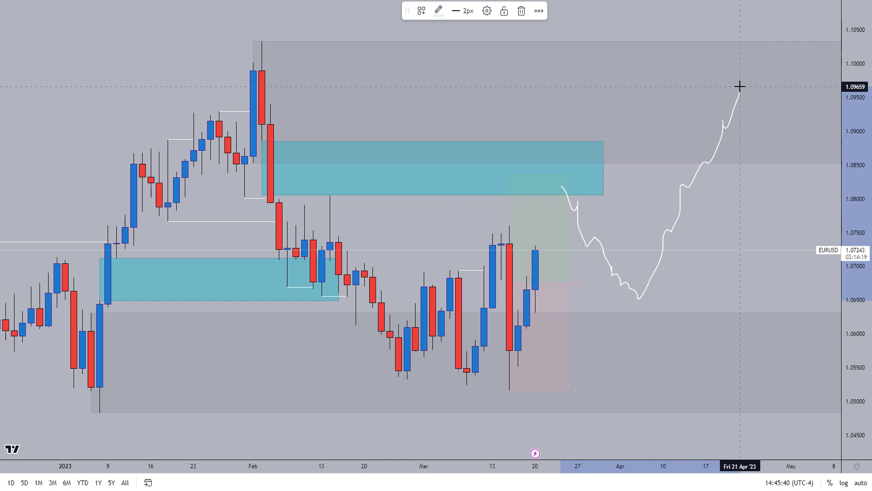
{"action": "mouse_move", "coordinate": [740, 86]}
{"action": "left_mouse_down"}
{"action": "mouse_move", "coordinate": [764, 131]}
{"action": "mouse_move", "coordinate": [793, 156]}
{"action": "mouse_move", "coordinate": [811, 201]}
{"action": "mouse_move", "coordinate": [839, 0]}
{"action": "left_mouse_up"}
{"action": "key", "text": "Delete"}
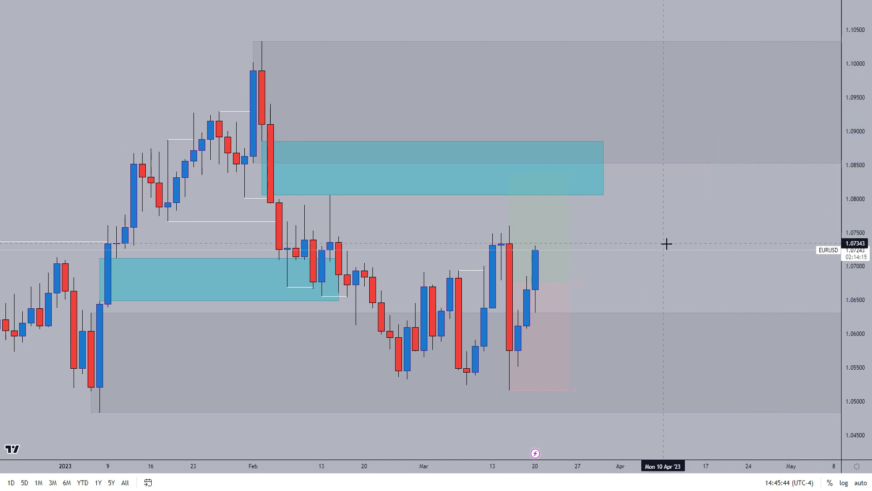
Step: Delete the price range spanning 15 to 24 March
{"action": "left_click_drag", "start_coordinate": [670, 241], "coordinate": [641, 244]}
{"action": "scroll", "coordinate": [667, 257], "scroll_direction": "down", "scroll_amount": 2}
{"action": "scroll", "coordinate": [643, 265], "scroll_direction": "up", "scroll_amount": 2}
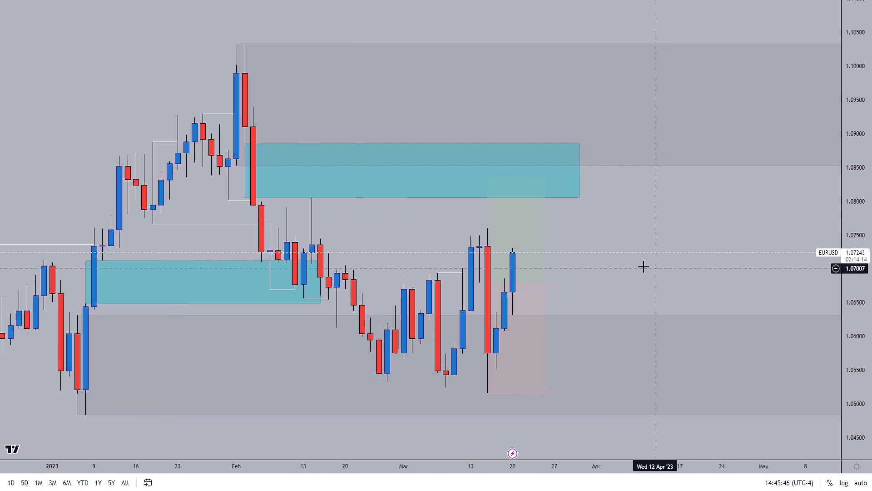
{"action": "left_click", "coordinate": [548, 290]}
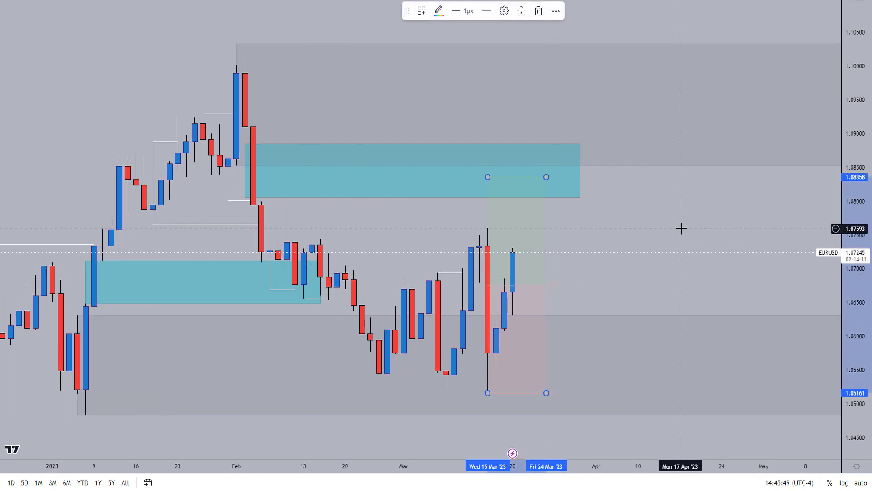
{"action": "scroll", "coordinate": [695, 228], "scroll_direction": "down", "scroll_amount": 5}
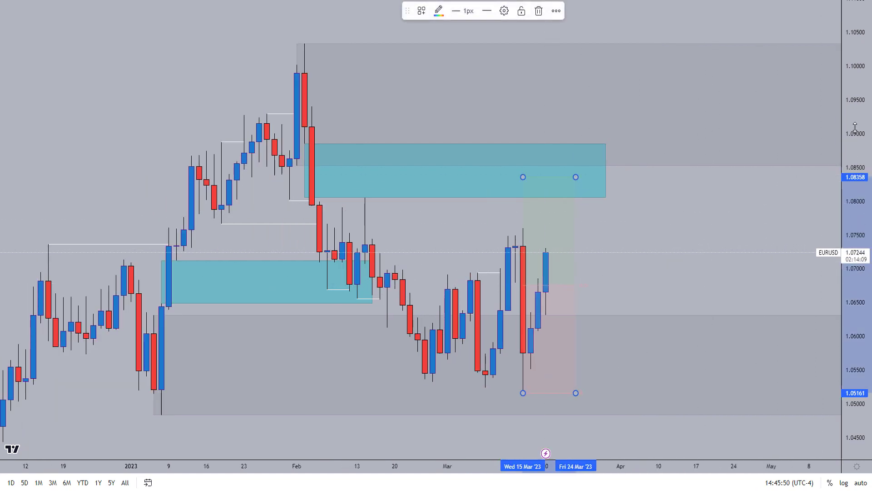
{"action": "left_click_drag", "start_coordinate": [728, 244], "coordinate": [636, 246]}
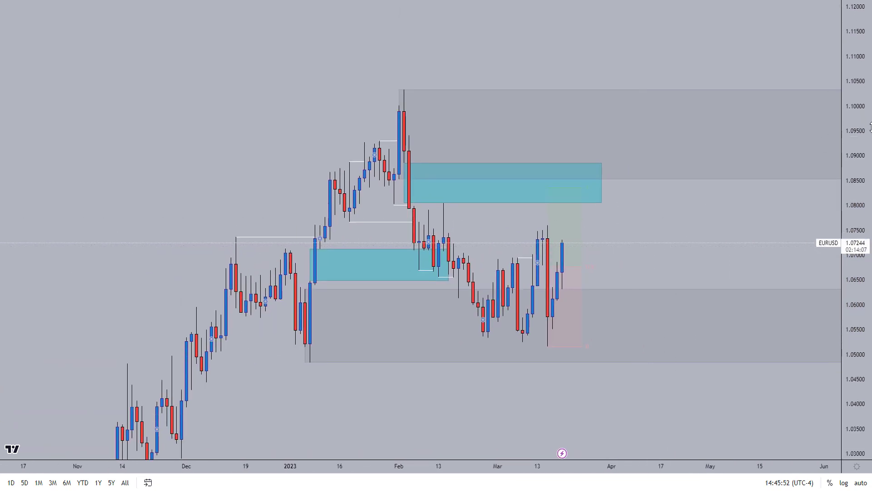
{"action": "left_click_drag", "start_coordinate": [871, 128], "coordinate": [863, 199]}
{"action": "left_click_drag", "start_coordinate": [600, 247], "coordinate": [576, 255]}
{"action": "left_click", "coordinate": [556, 271]}
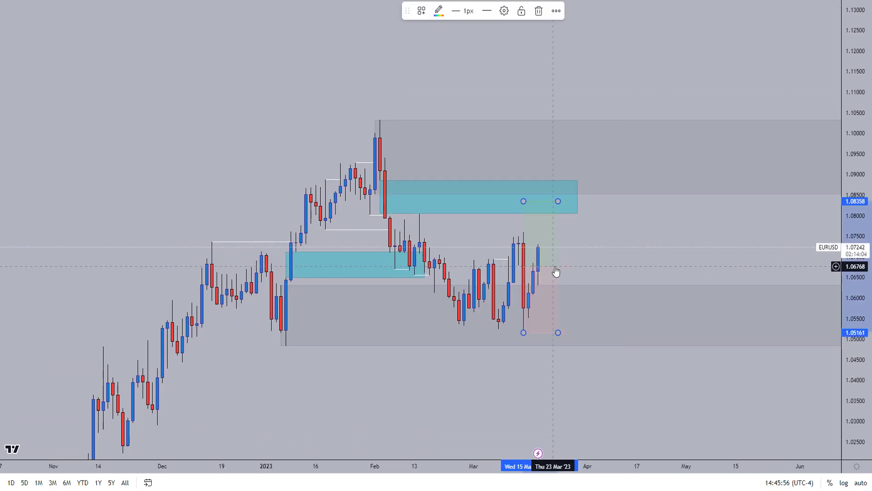
{"action": "key", "text": "Delete"}
Step: Delete the upper teal gap rectangle and the two grey supply and demand zones
{"action": "left_click", "coordinate": [575, 212]}
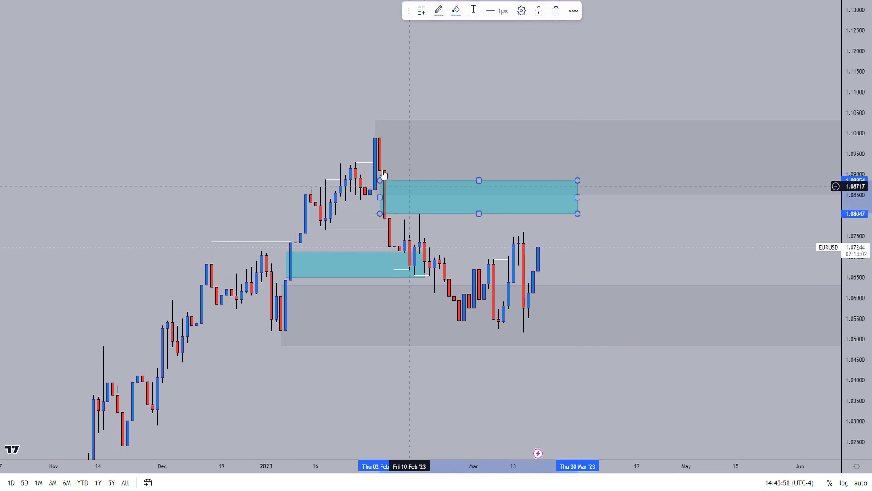
{"action": "key", "text": "Delete"}
{"action": "left_click", "coordinate": [377, 121]}
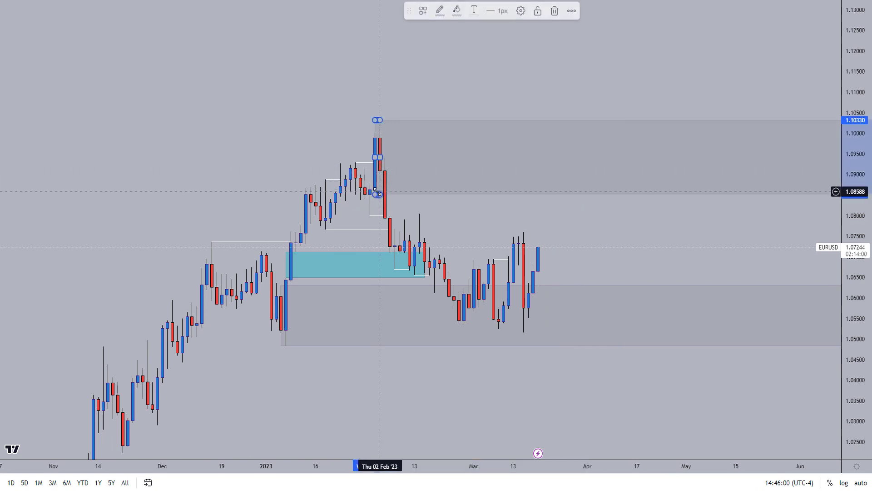
{"action": "key", "text": "Delete"}
{"action": "left_click", "coordinate": [280, 285]}
{"action": "key", "text": "Delete"}
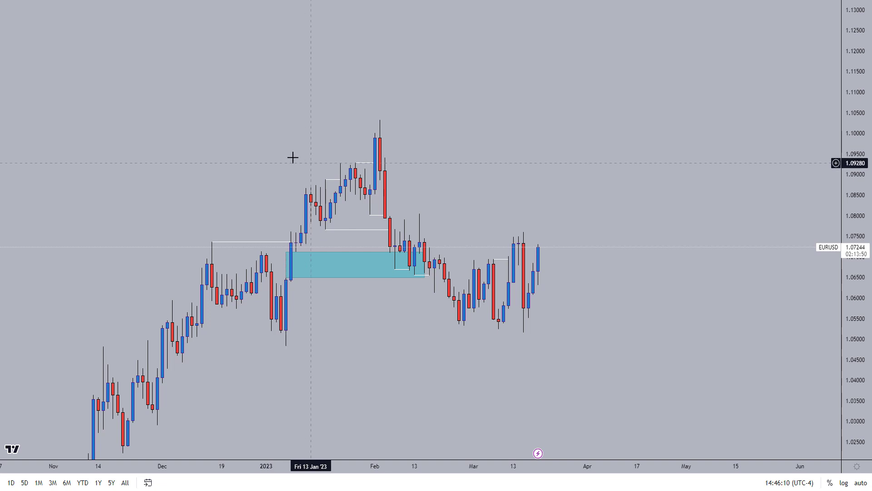
Step: Draw a range from the 18 January low at 1.07662 up to the 26 January swing high
{"action": "left_click_drag", "start_coordinate": [269, 189], "coordinate": [333, 201]}
{"action": "scroll", "coordinate": [344, 216], "scroll_direction": "up", "scroll_amount": 4}
{"action": "left_click_drag", "start_coordinate": [858, 308], "coordinate": [857, 147]}
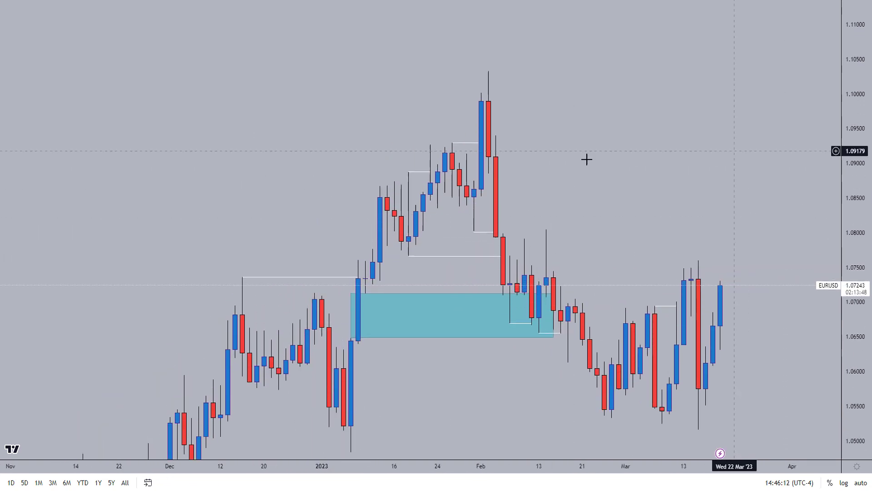
{"action": "scroll", "coordinate": [402, 246], "scroll_direction": "up", "scroll_amount": 2}
{"action": "left_click_drag", "start_coordinate": [470, 224], "coordinate": [441, 215]}
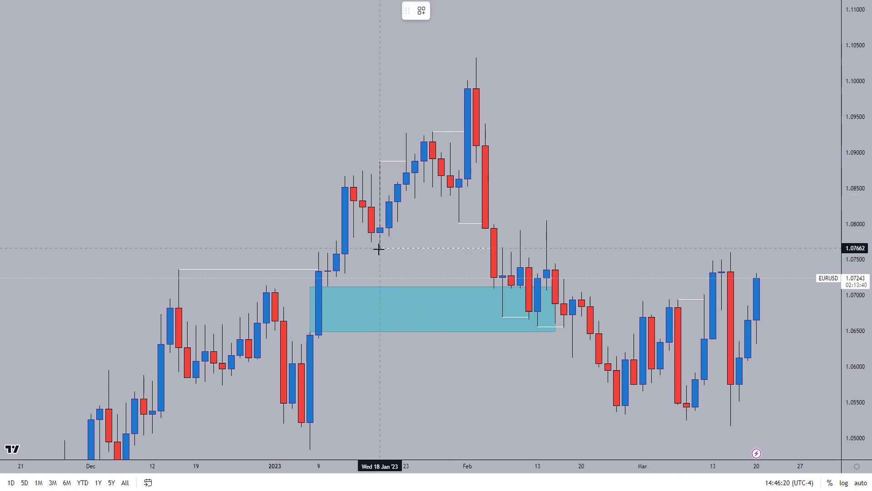
{"action": "left_click_drag", "start_coordinate": [379, 247], "coordinate": [432, 127]}
{"action": "left_click", "coordinate": [412, 121]}
{"action": "left_click", "coordinate": [438, 88]}
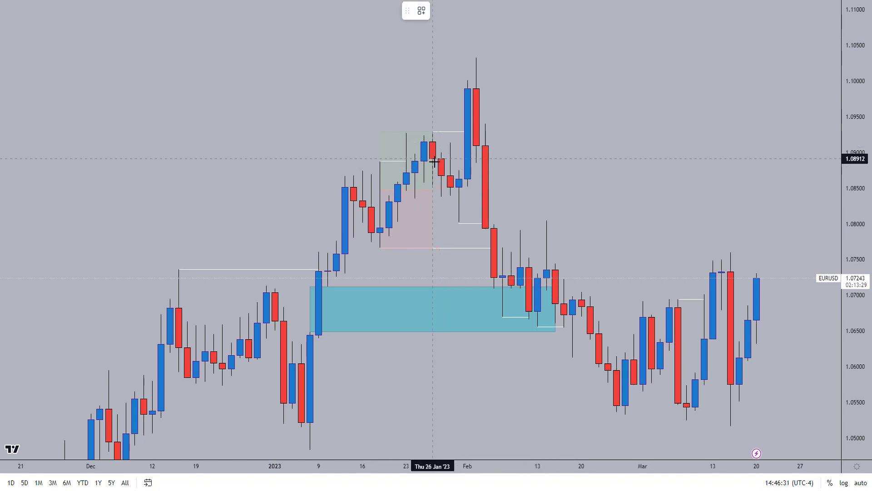
Step: Delete the range drawn between the 18 January low and the 26 January high
{"action": "mouse_move", "coordinate": [441, 156]}
{"action": "left_mouse_down"}
{"action": "mouse_move", "coordinate": [432, 164]}
{"action": "mouse_move", "coordinate": [457, 200]}
{"action": "mouse_move", "coordinate": [442, 160]}
{"action": "mouse_move", "coordinate": [454, 228]}
{"action": "mouse_move", "coordinate": [444, 141]}
{"action": "left_mouse_up"}
{"action": "key", "text": "Delete"}
{"action": "key", "text": "Delete"}
{"action": "scroll", "coordinate": [482, 171], "scroll_direction": "down", "scroll_amount": 3}
{"action": "scroll", "coordinate": [482, 171], "scroll_direction": "up", "scroll_amount": 2}
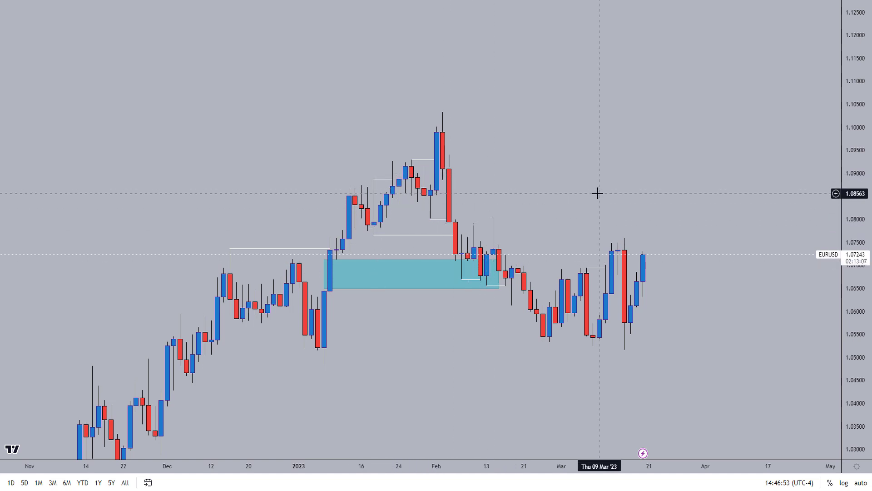
{"action": "scroll", "coordinate": [584, 197], "scroll_direction": "down", "scroll_amount": 3}
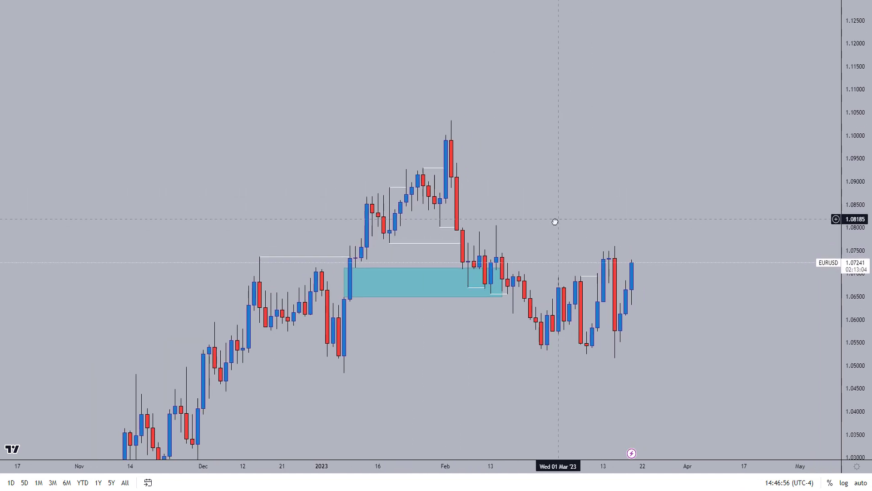